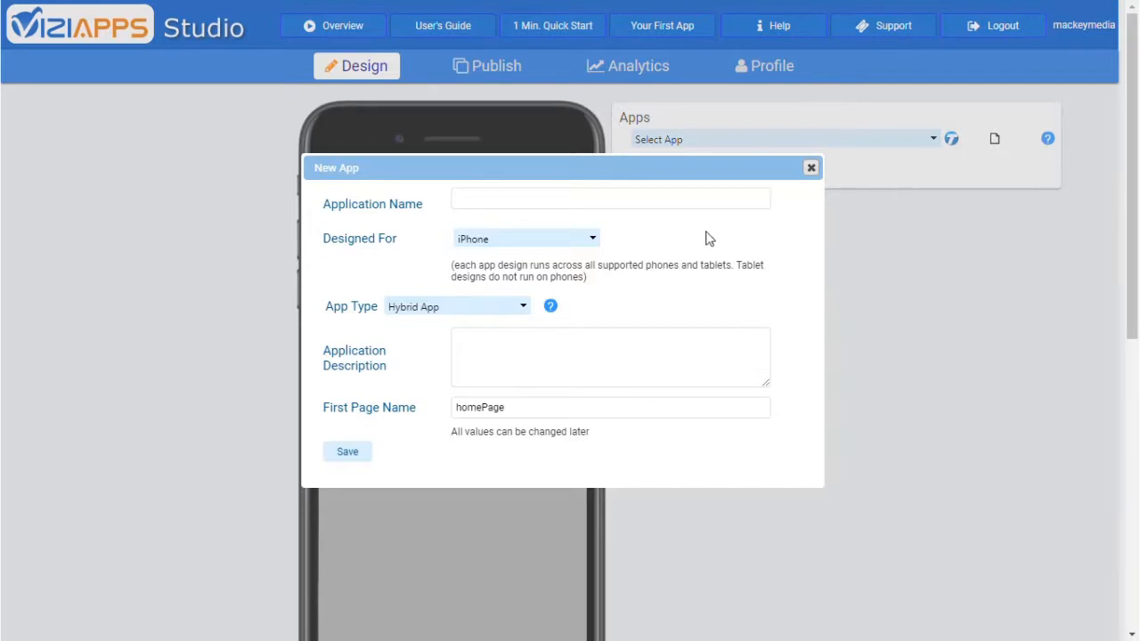
# Create a new hybrid iPhone app named Bowling Floors Demo with homePage as its first page
pyautogui.click(673, 202)
pyautogui.write('Bowling Floors Demo')
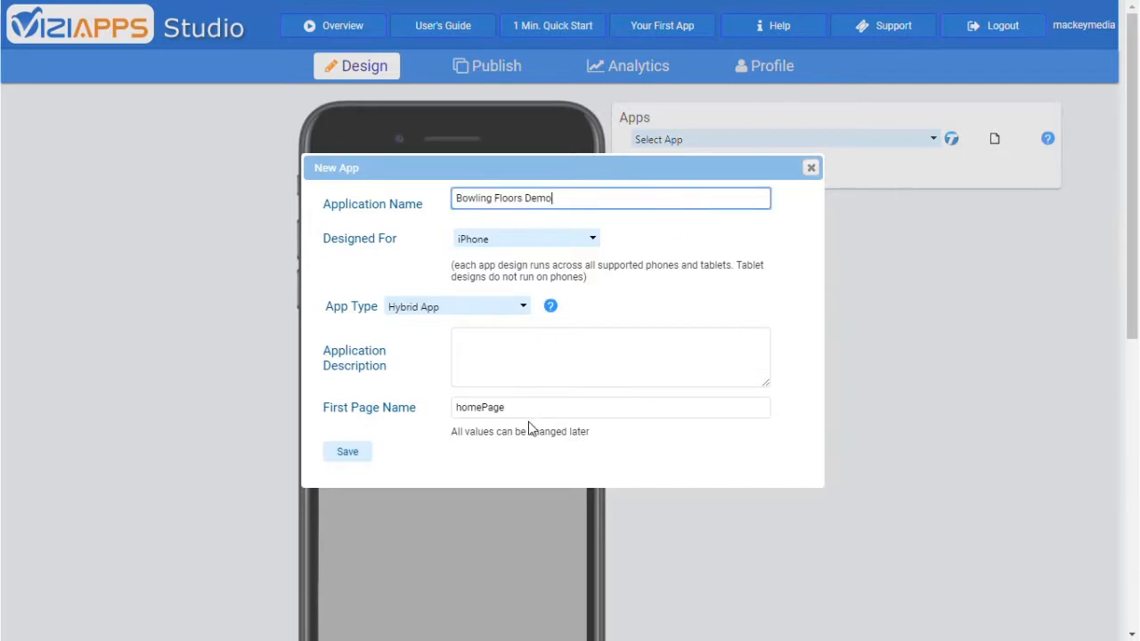
pyautogui.click(348, 460)
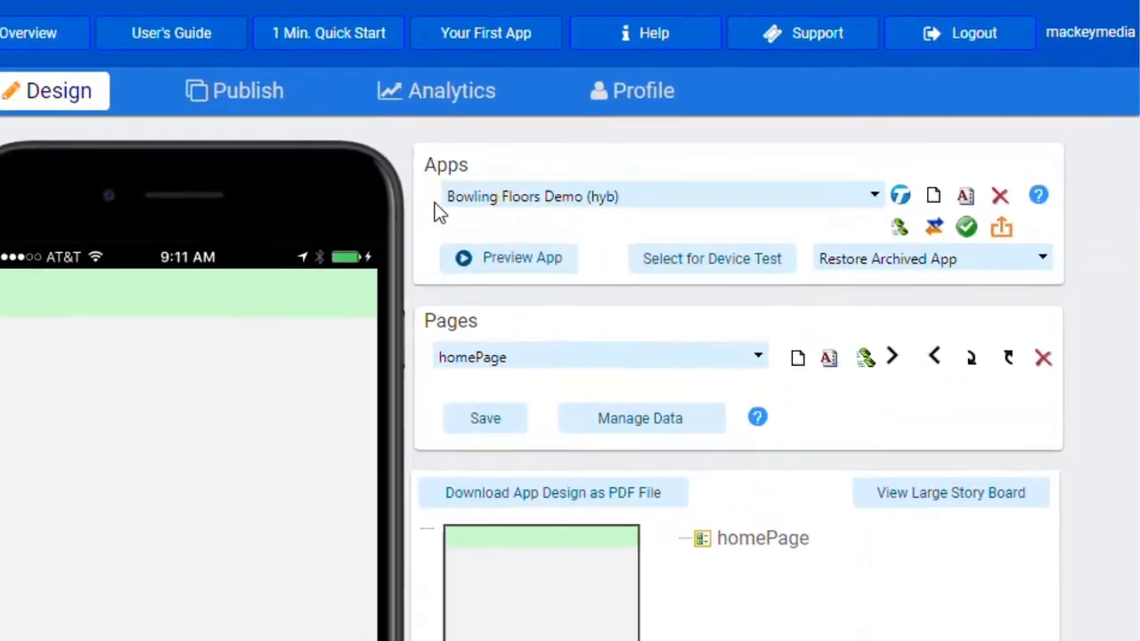
# Open the existing Info Demo App 01, try its preview, and look at its list of pages
pyautogui.click(871, 203)
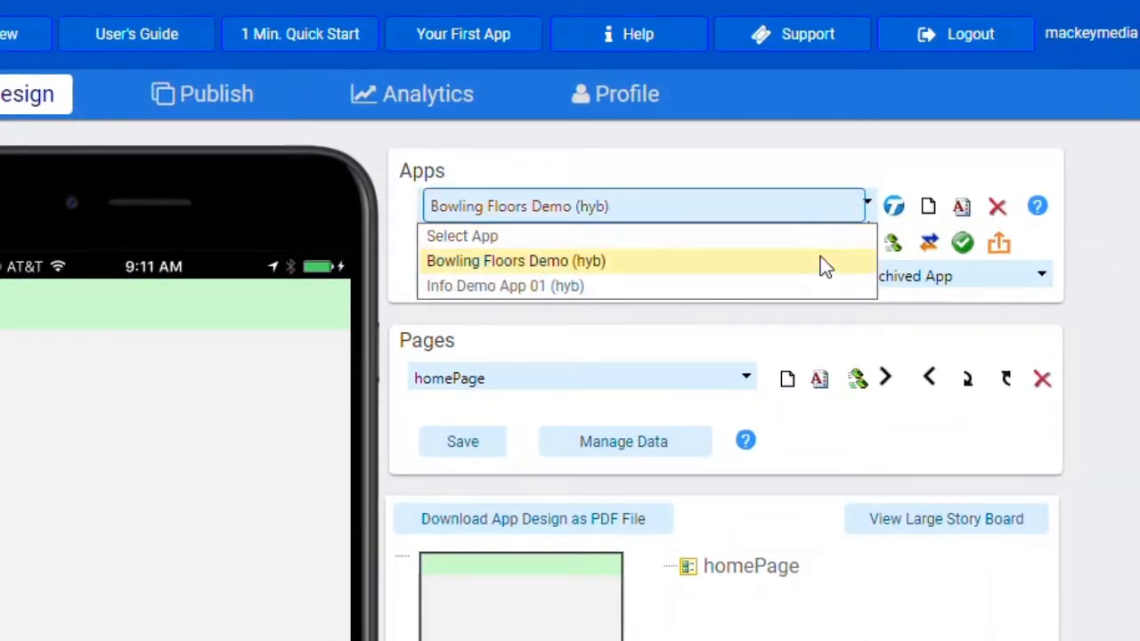
pyautogui.click(817, 292)
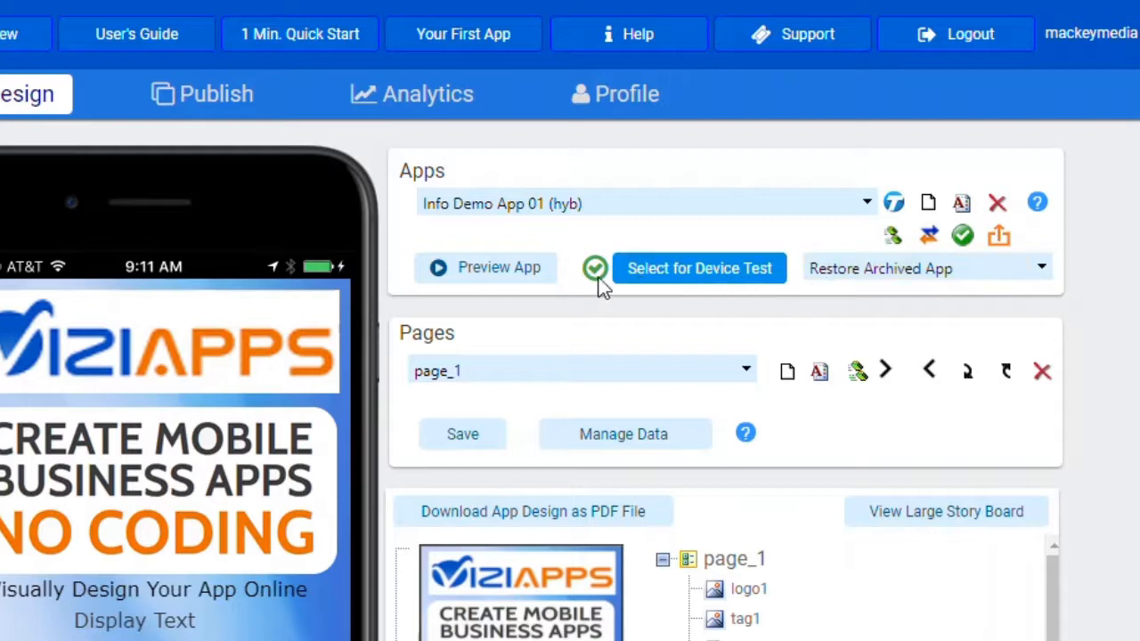
pyautogui.click(505, 270)
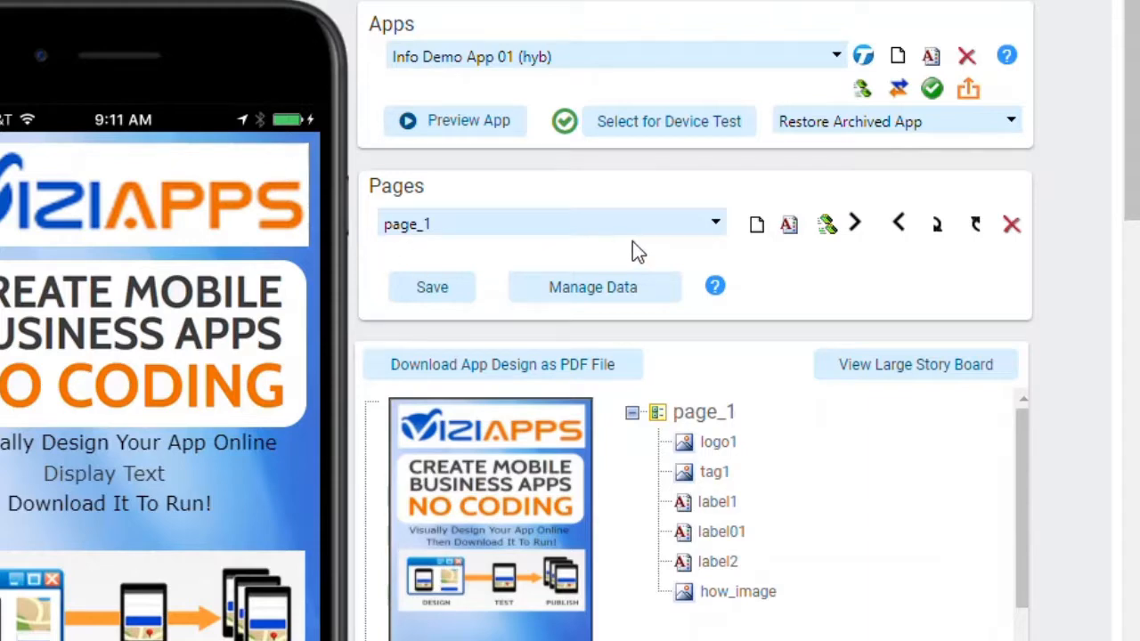
pyautogui.click(716, 222)
pyautogui.click(718, 222)
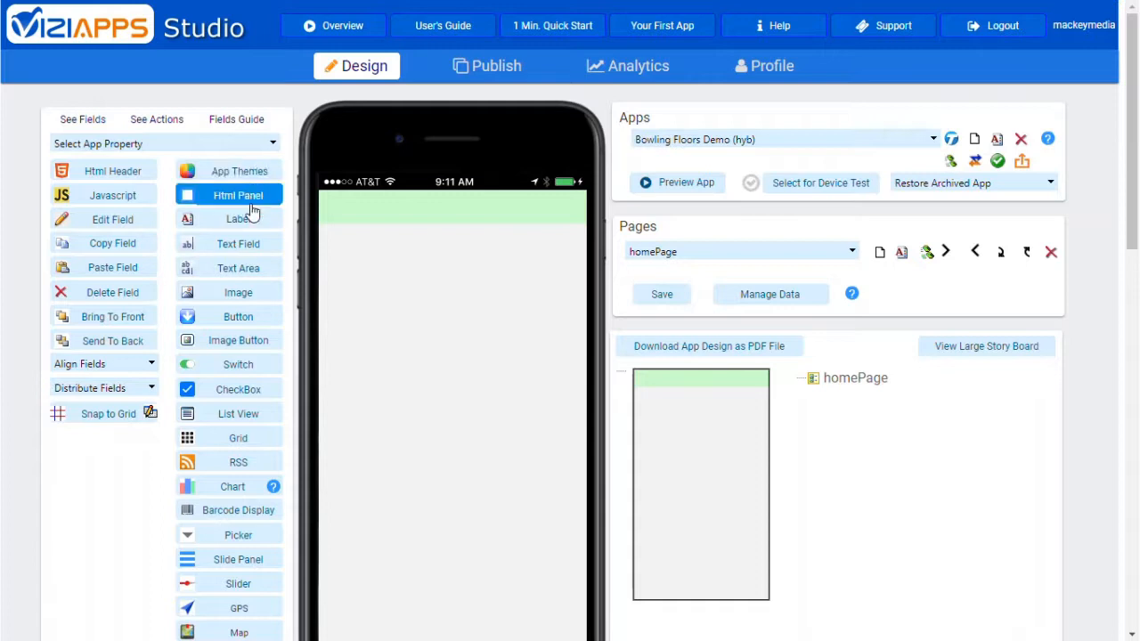
# Insert the custom-uploaded bowler image on homePage with the image ID logo01 and Fill scaling
pyautogui.click(245, 290)
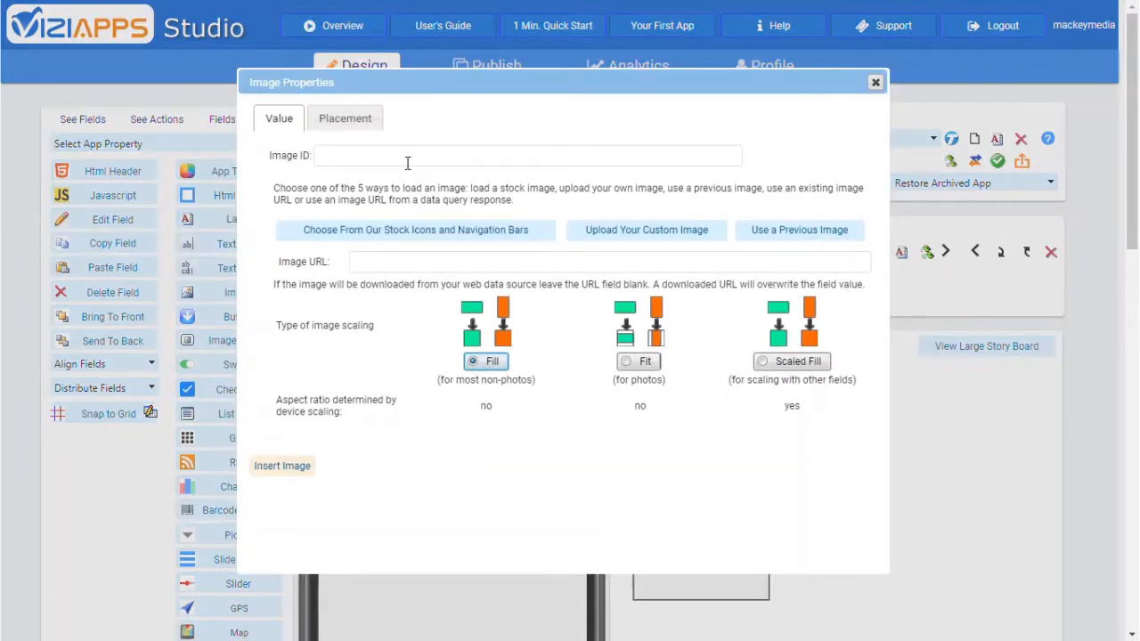
pyautogui.click(428, 155)
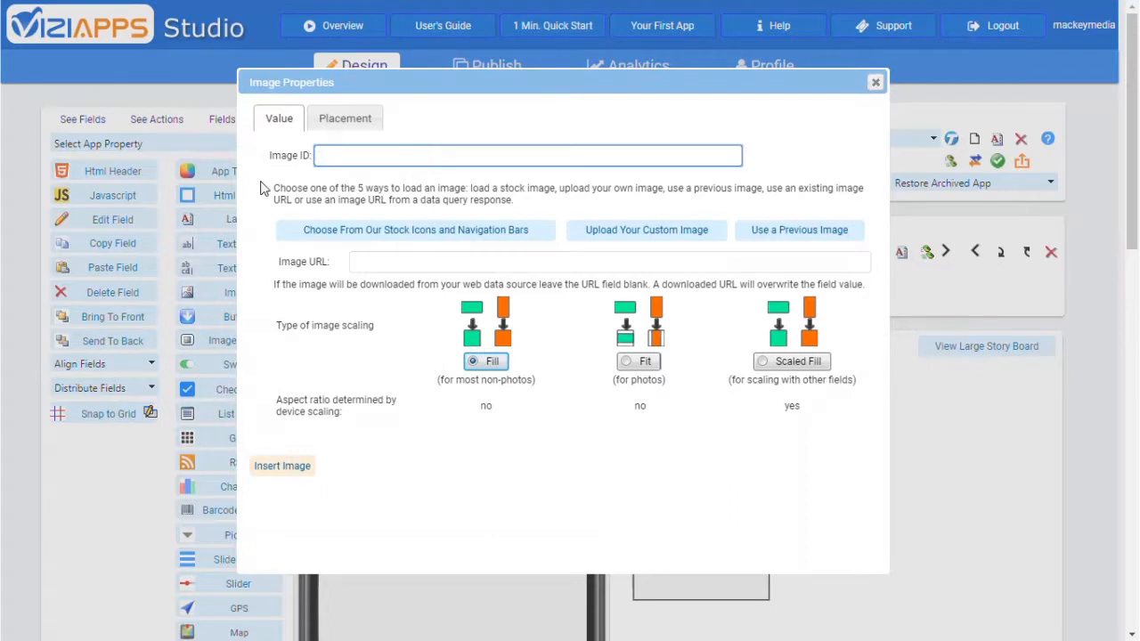
pyautogui.moveTo(269, 159); pyautogui.dragTo(297, 155)
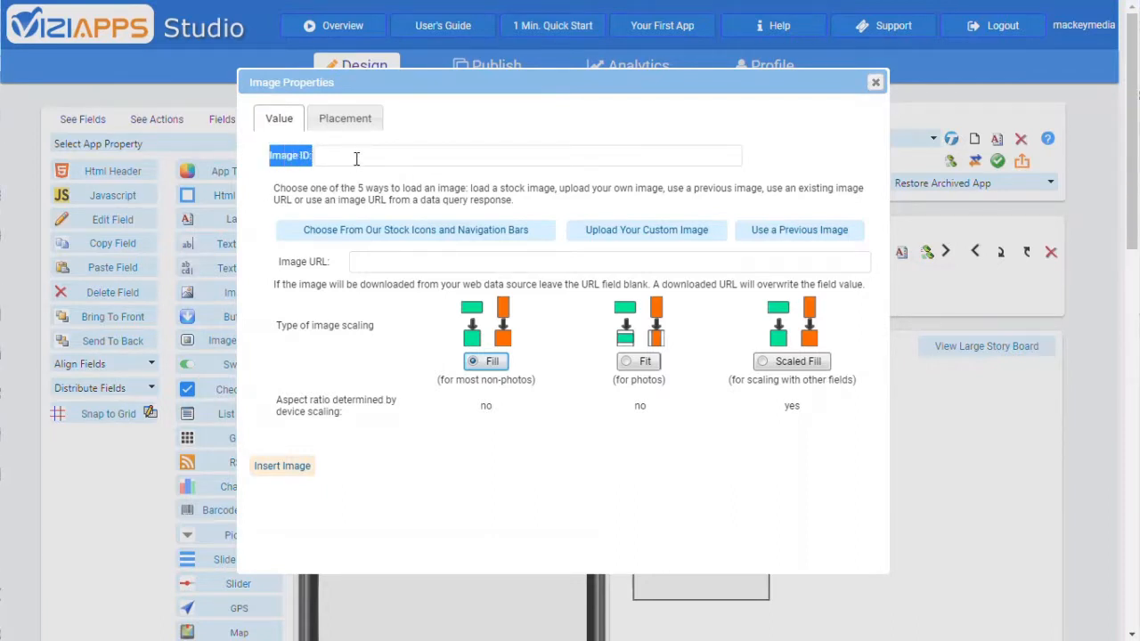
pyautogui.click(357, 159)
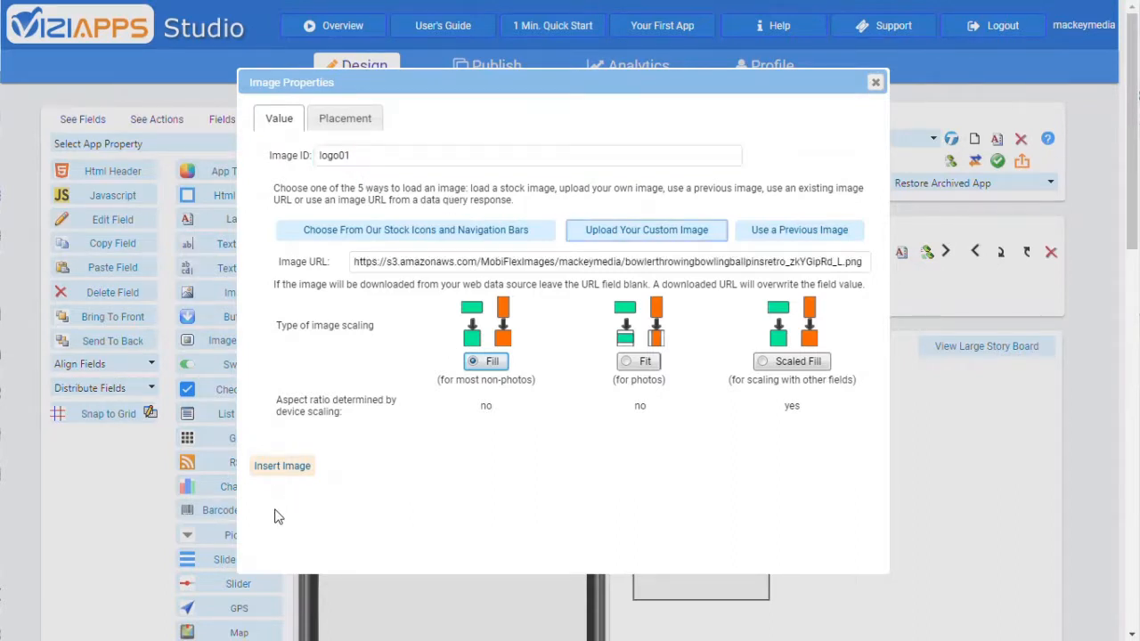
pyautogui.click(294, 468)
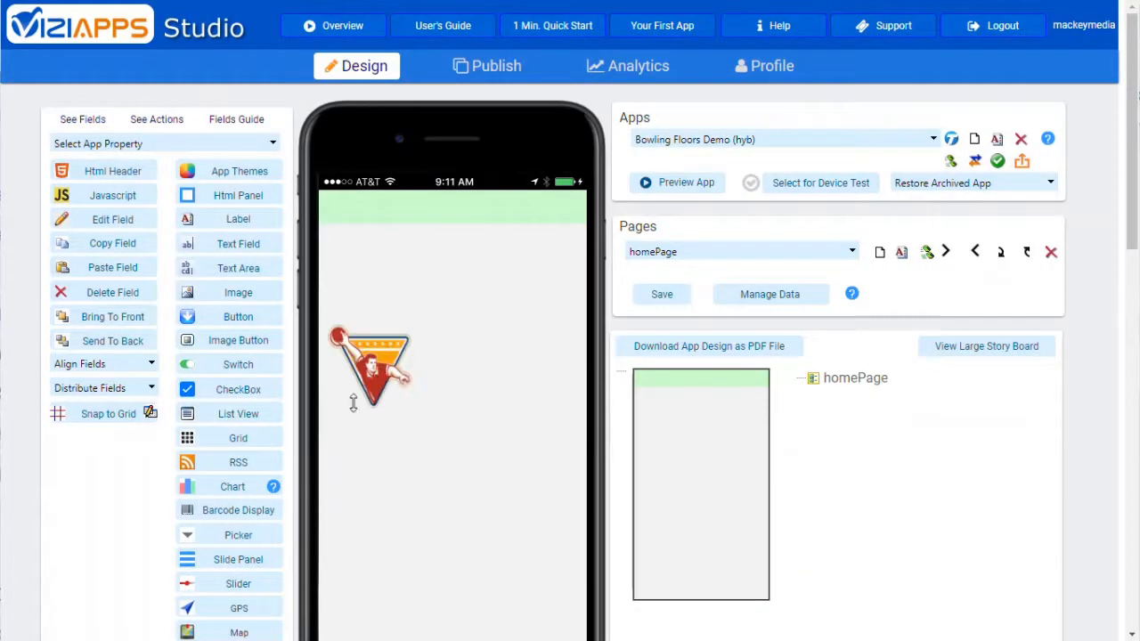
# Move the logo to the upper middle of the page just below the header, fine-tuning its position downward and leftward
pyautogui.moveTo(370, 366); pyautogui.dragTo(456, 265)
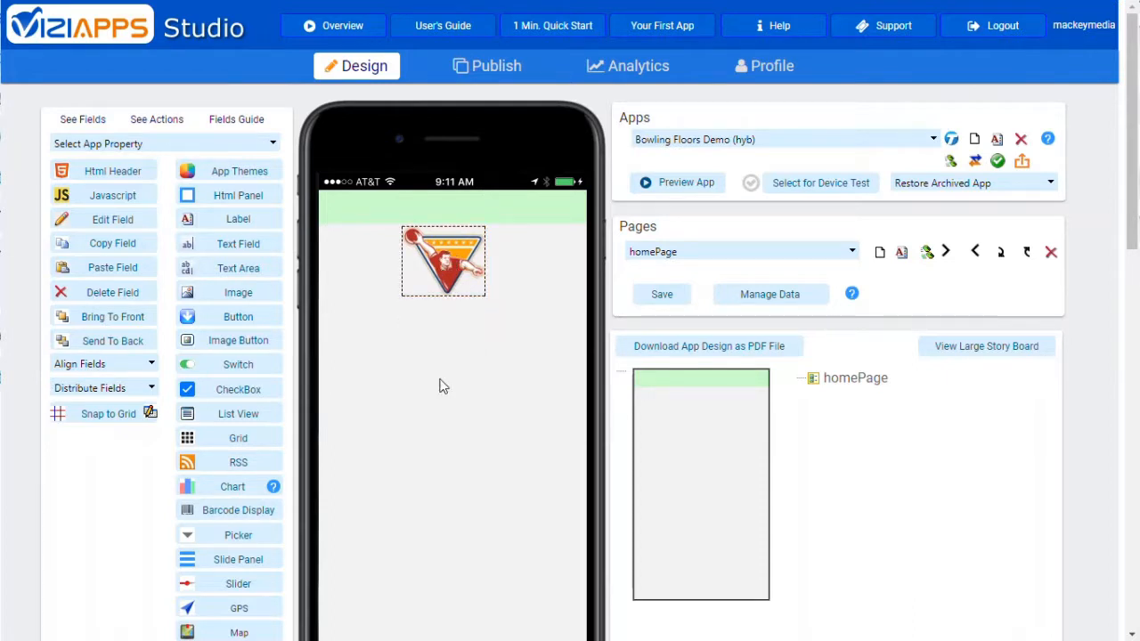
pyautogui.press('Down')
pyautogui.press('Down')
pyautogui.press('Down')
pyautogui.press('Down')
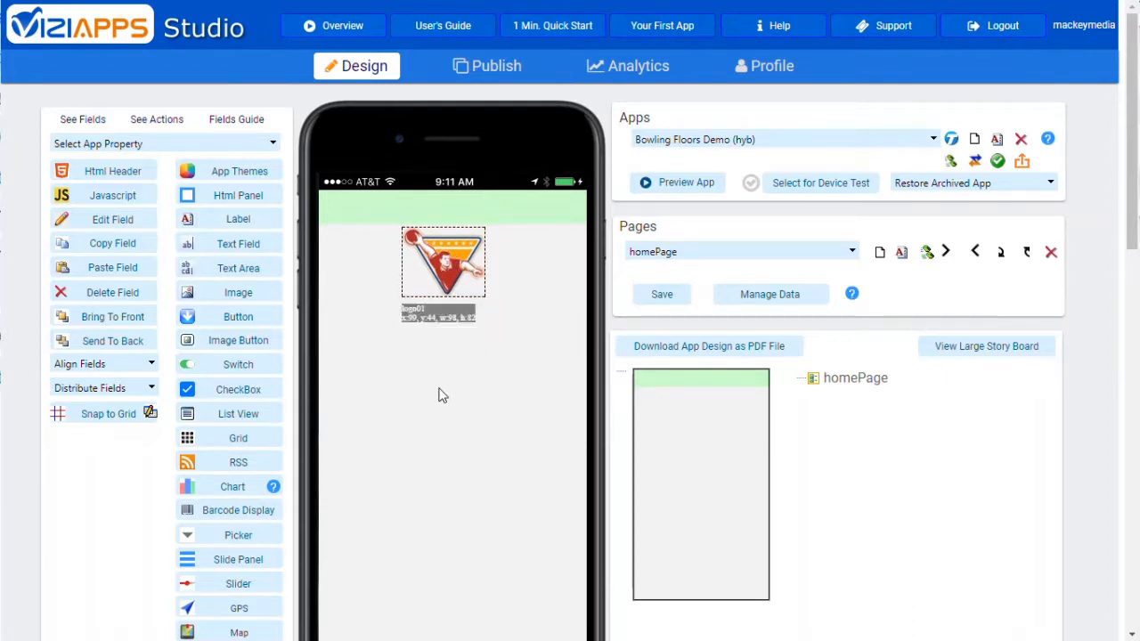
pyautogui.press('Left')
pyautogui.press('Left')
pyautogui.press('Left')
pyautogui.press('Left')
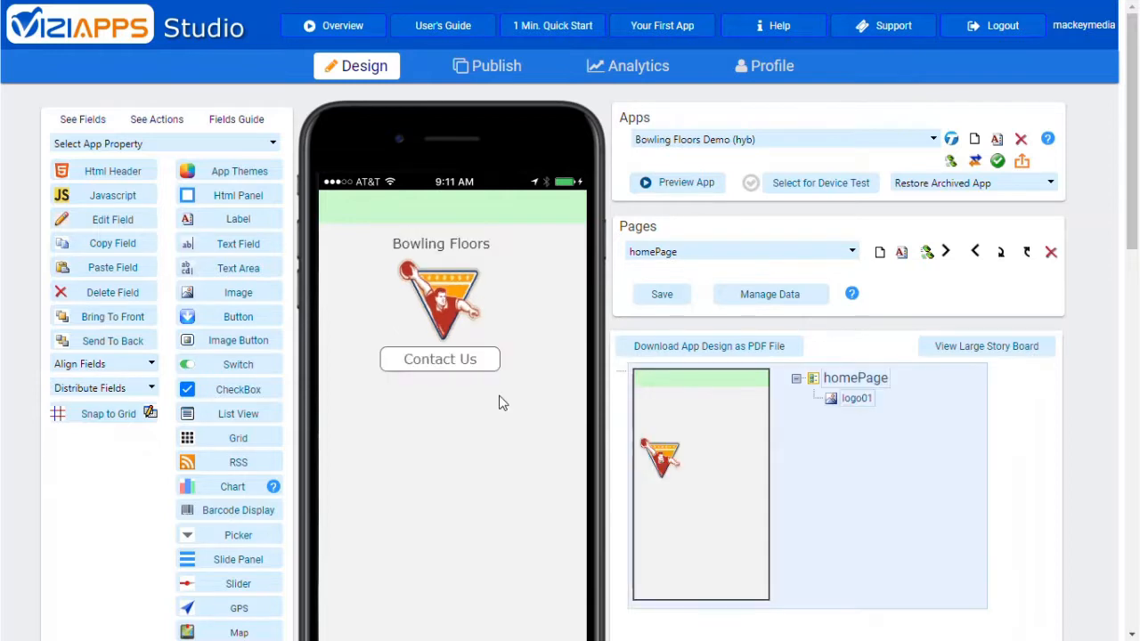
# Select the title, logo and Contact Us button together, move them lower on the page, and view the field alignment options
pyautogui.moveTo(481, 427); pyautogui.dragTo(381, 230)
pyautogui.moveTo(431, 281); pyautogui.dragTo(431, 331)
pyautogui.click(141, 366)
pyautogui.click(127, 424)
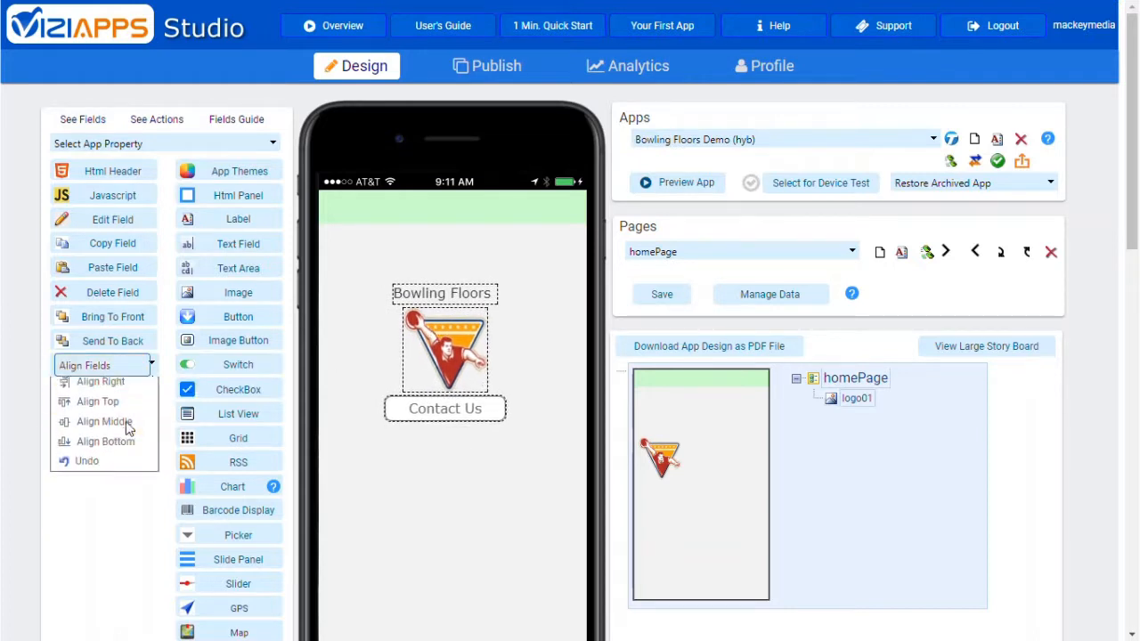
pyautogui.click(469, 343)
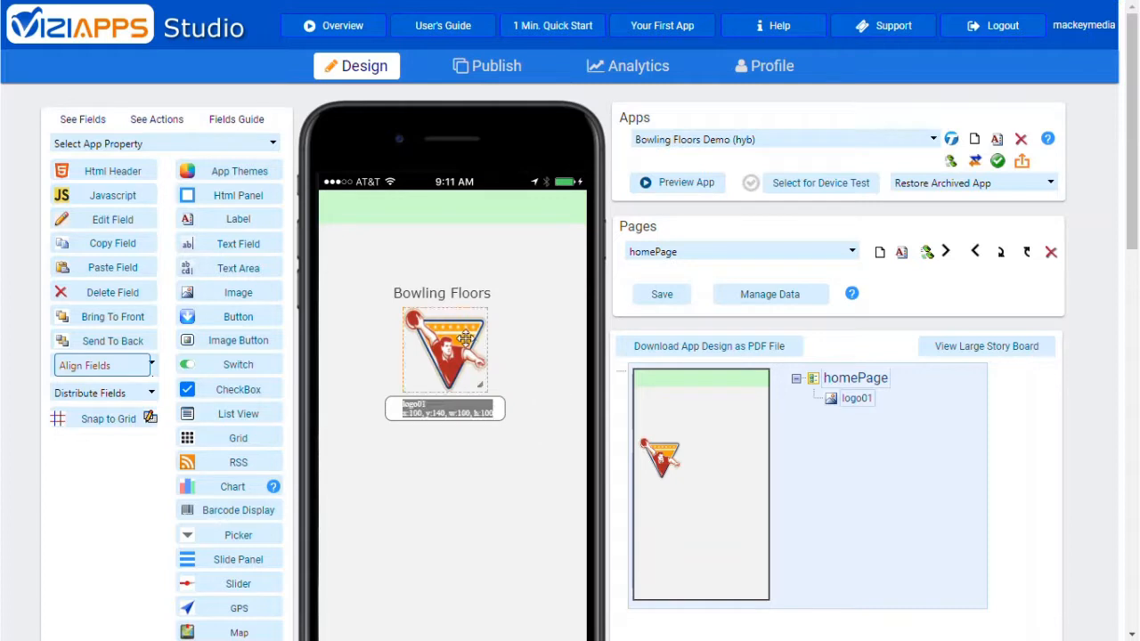
# Review the value, style and placement properties of the Bowling Floors label
pyautogui.doubleClick(457, 293)
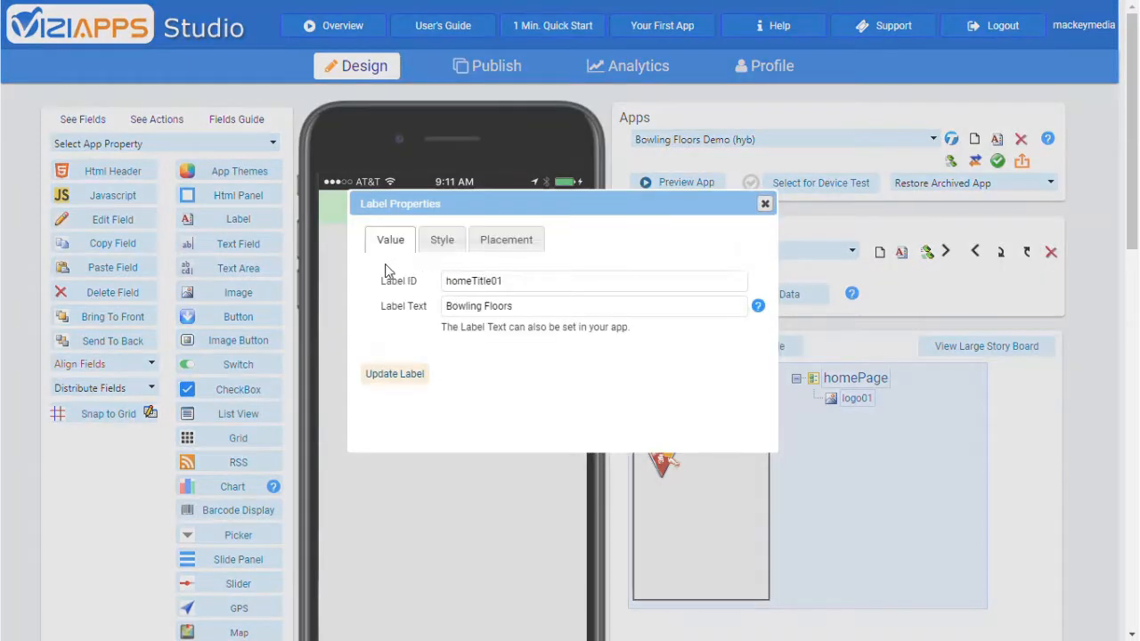
pyautogui.click(442, 245)
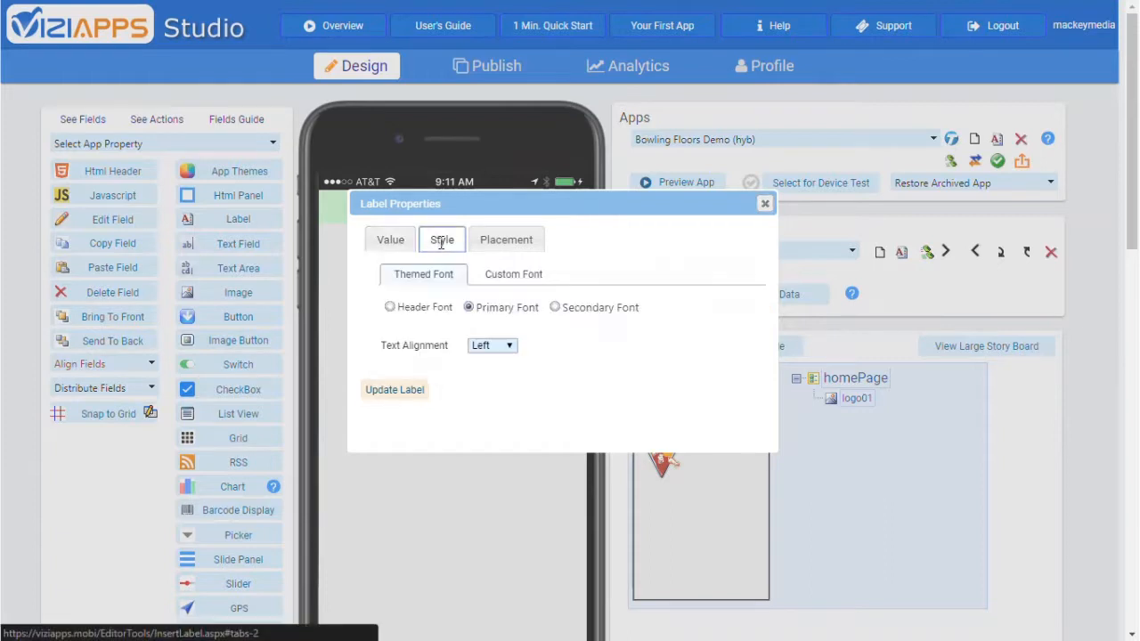
pyautogui.click(499, 275)
pyautogui.click(514, 249)
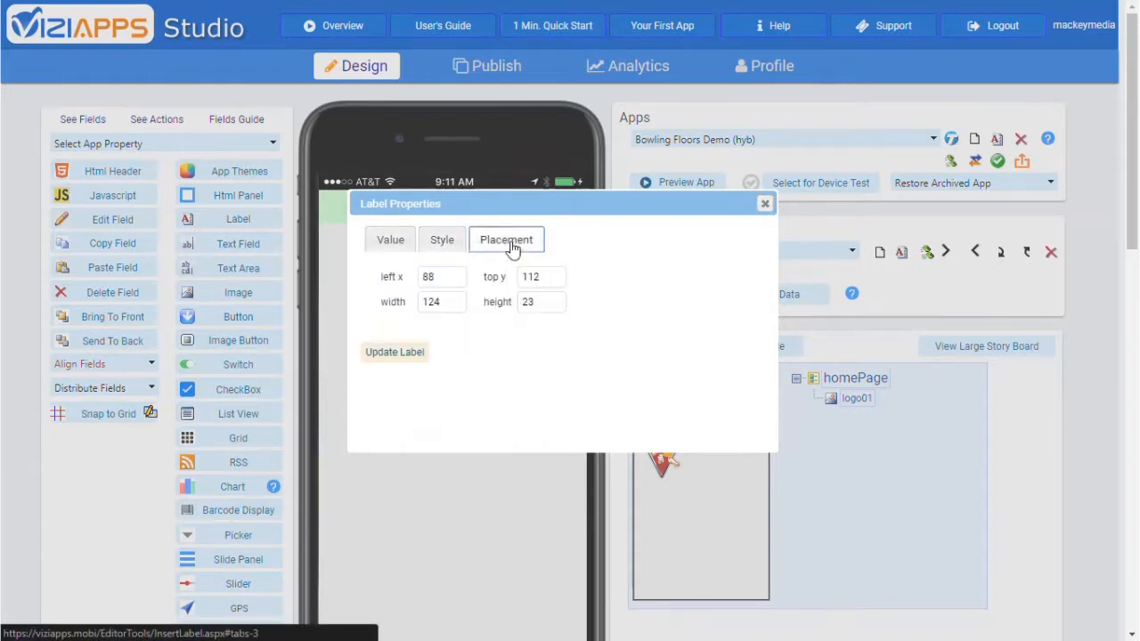
pyautogui.click(764, 203)
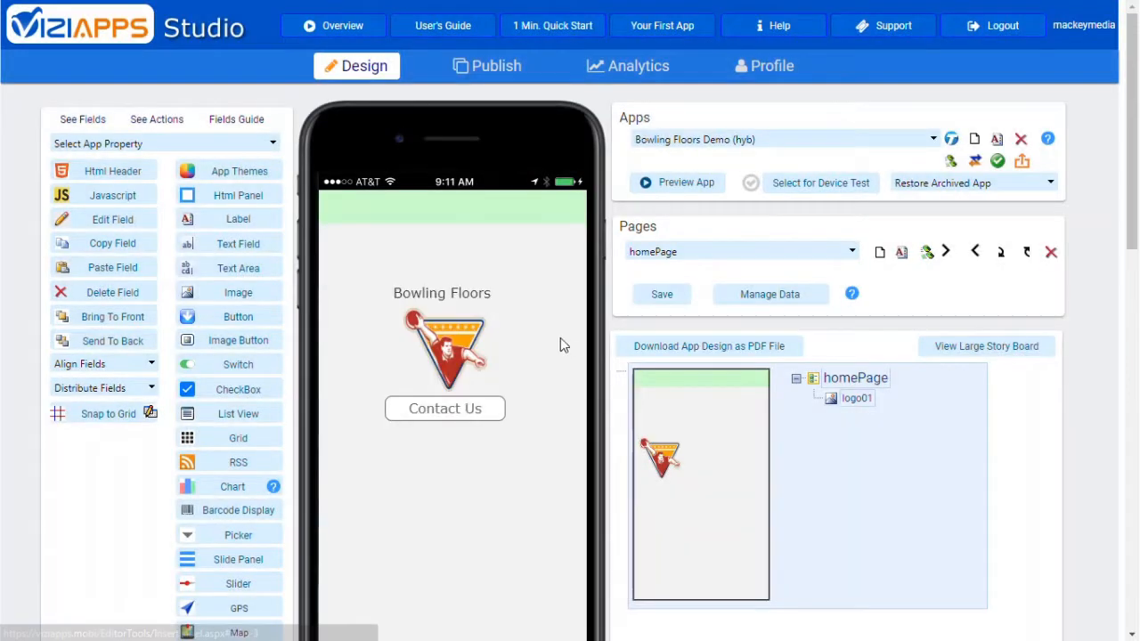
# Review the Contact Us button's properties and the actions available when it is tapped
pyautogui.doubleClick(454, 416)
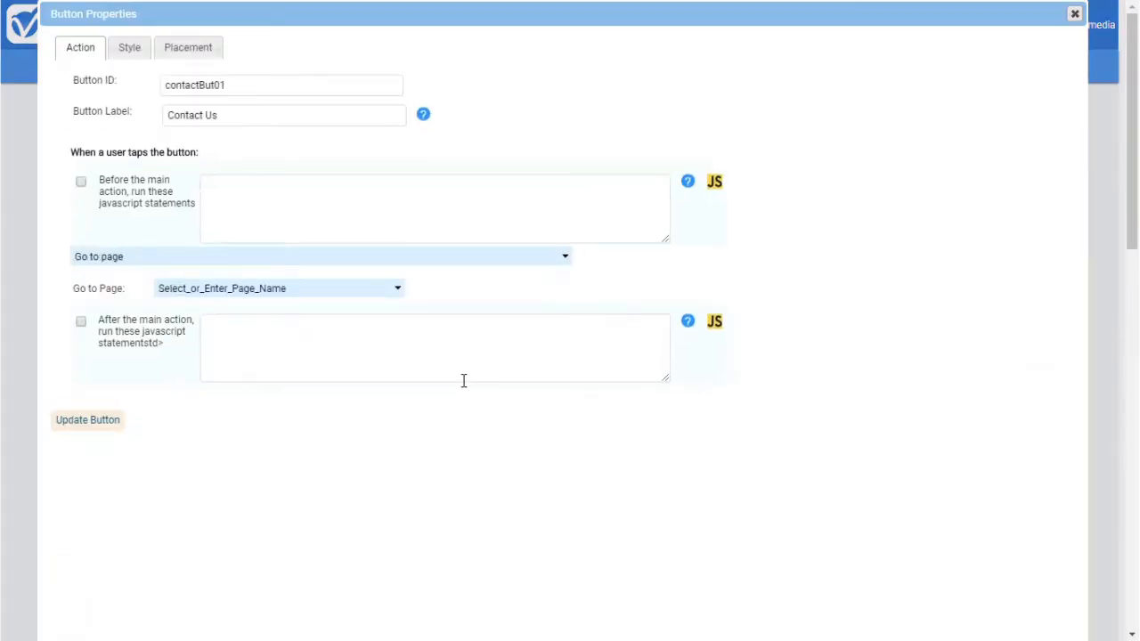
pyautogui.click(564, 259)
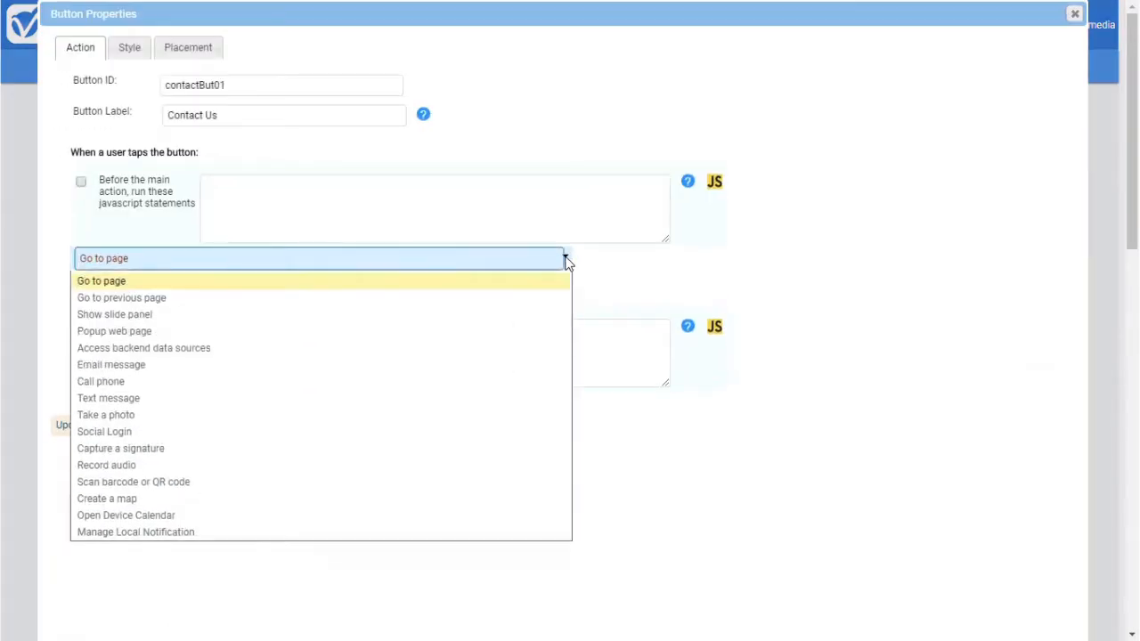
pyautogui.click(611, 295)
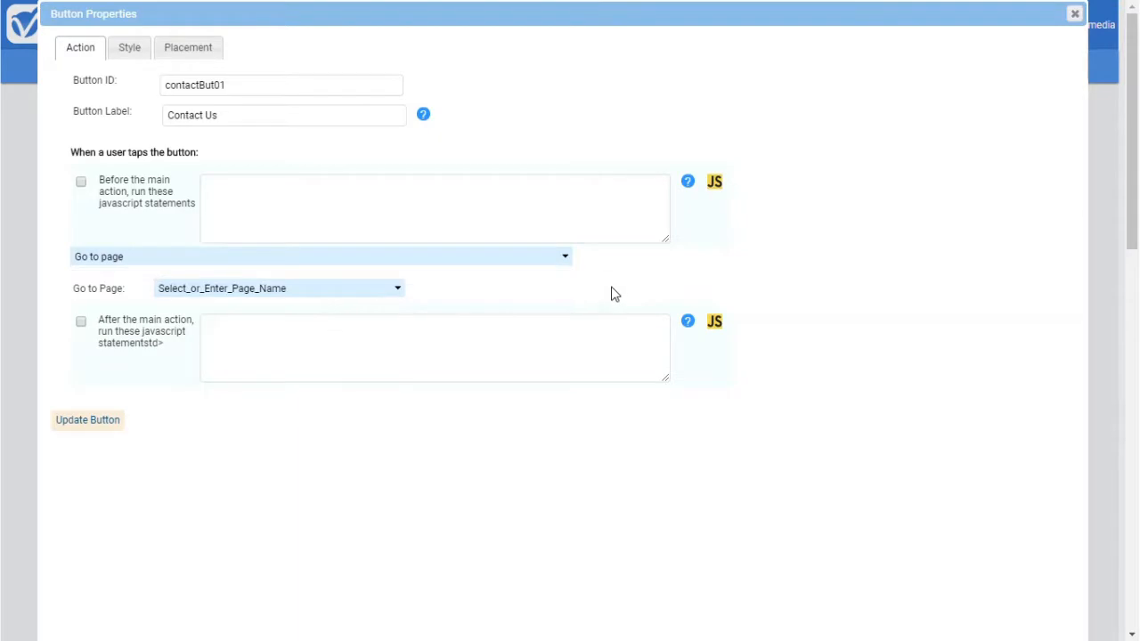
pyautogui.click(1075, 14)
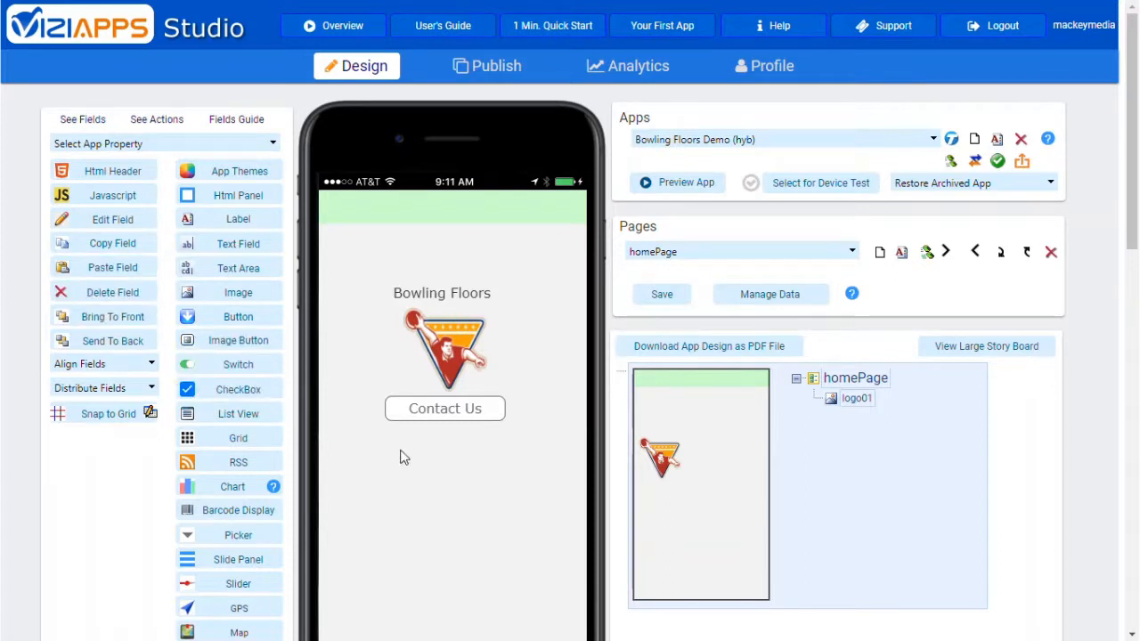
# Delete the Bowling Floors title label from homePage
pyautogui.click(414, 287)
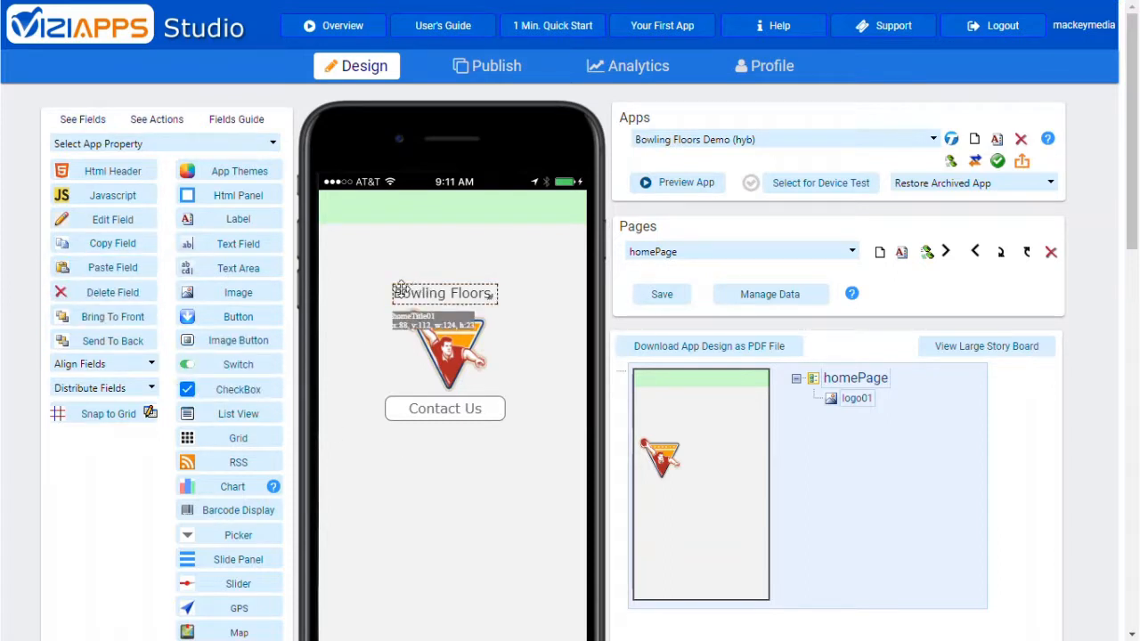
pyautogui.click(144, 294)
# Duplicate the logo image, place the copy above the original, and check the copy's image properties
pyautogui.click(445, 348)
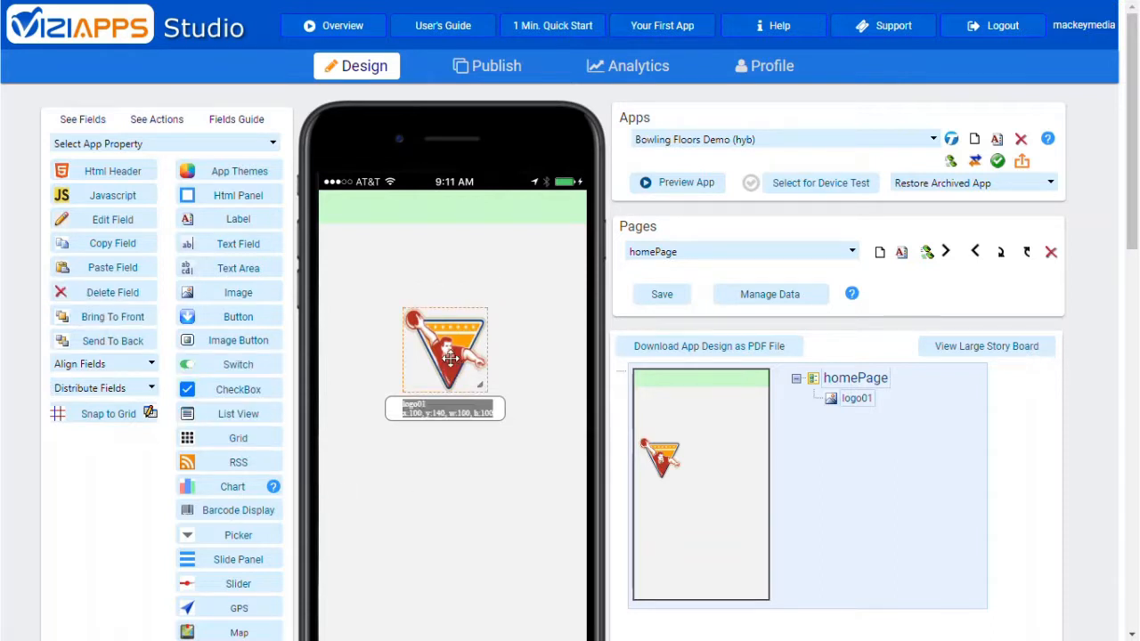
pyautogui.click(85, 247)
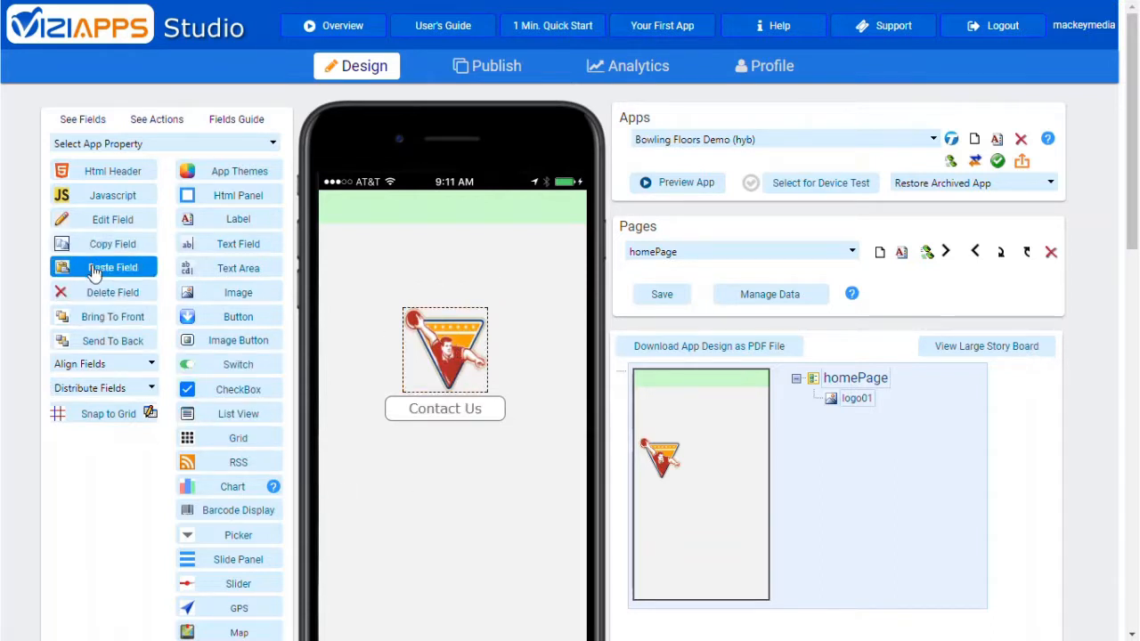
pyautogui.click(97, 267)
pyautogui.moveTo(448, 344); pyautogui.dragTo(456, 265)
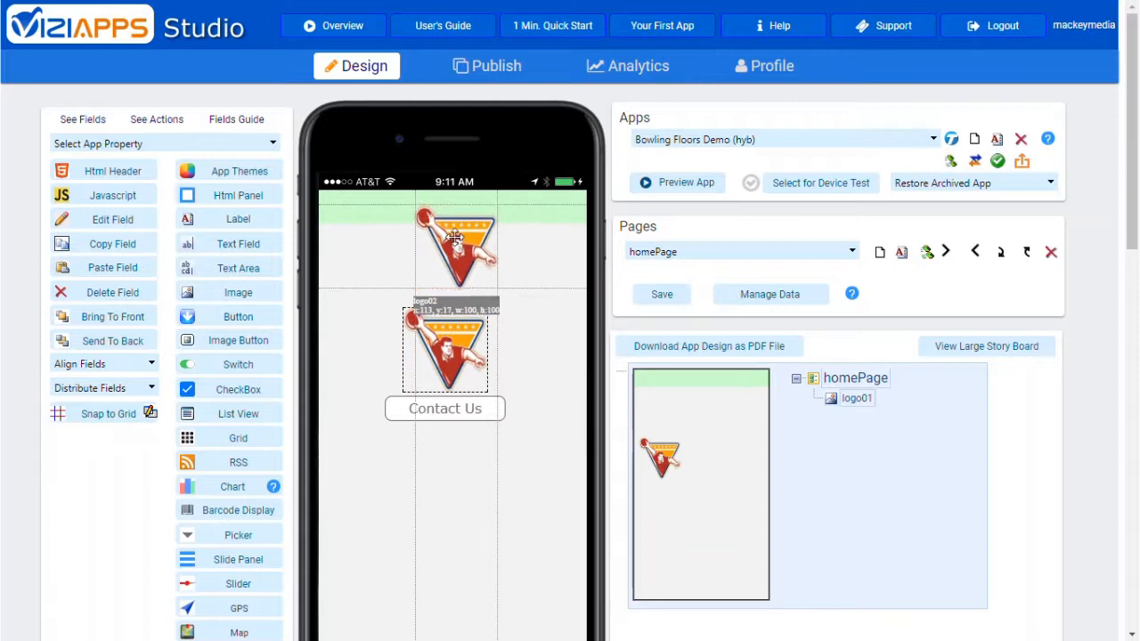
pyautogui.doubleClick(456, 265)
pyautogui.click(401, 161)
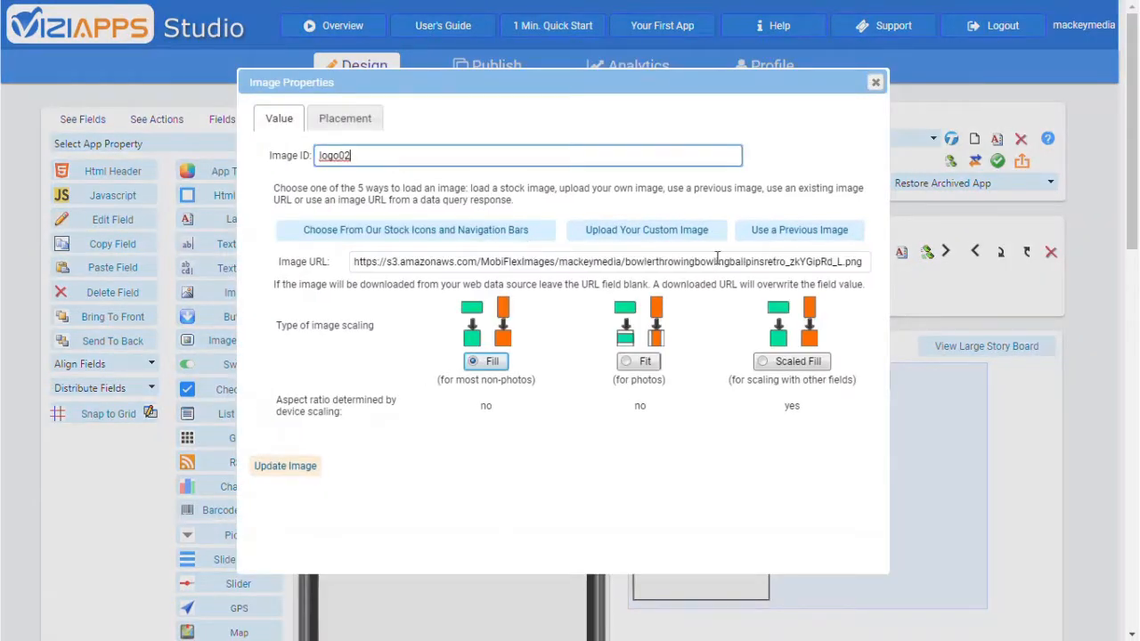
pyautogui.click(876, 83)
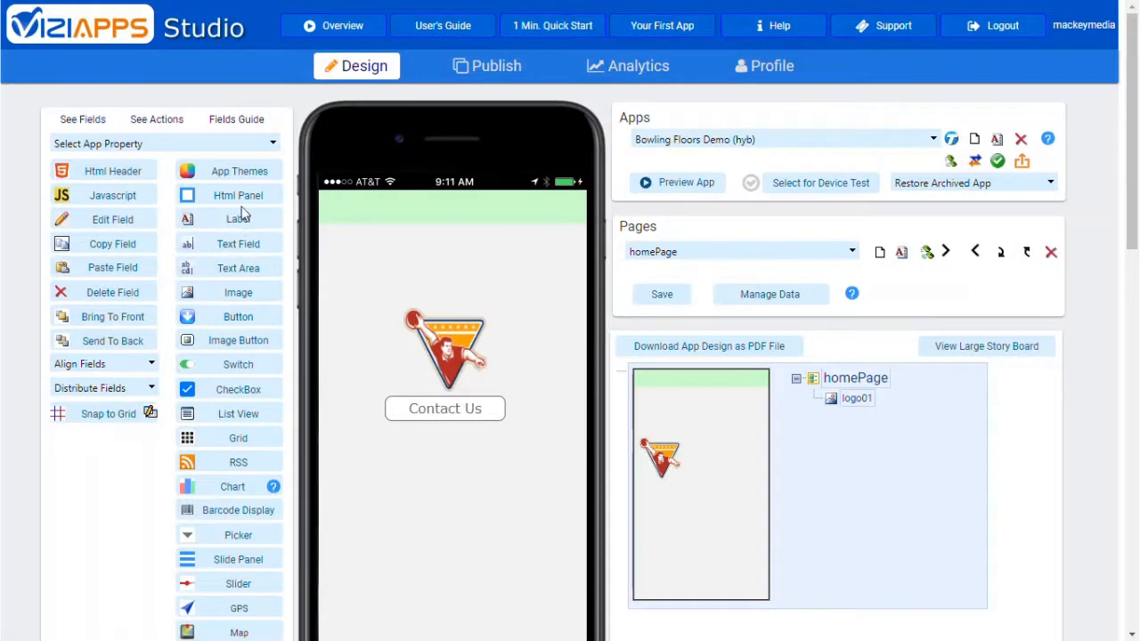
# Try out an HTML panel reading "This is an HTML Panel" with centred, bold, underlined text, and discard it
pyautogui.click(240, 202)
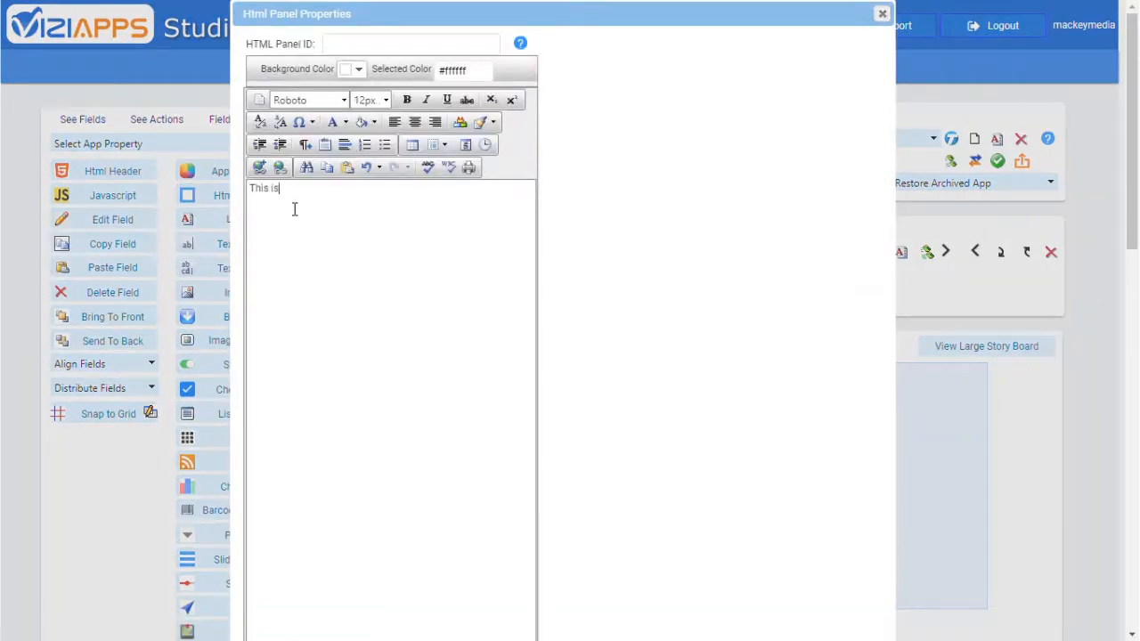
pyautogui.hotkey('ctrl', 'a')
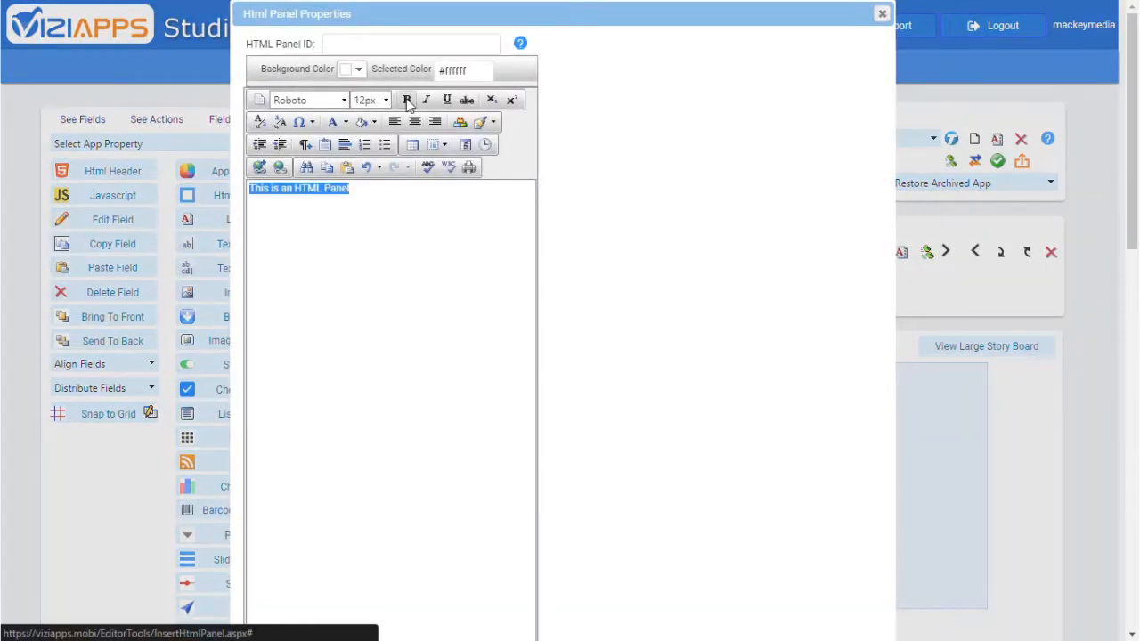
pyautogui.click(414, 122)
pyautogui.click(407, 100)
pyautogui.click(447, 100)
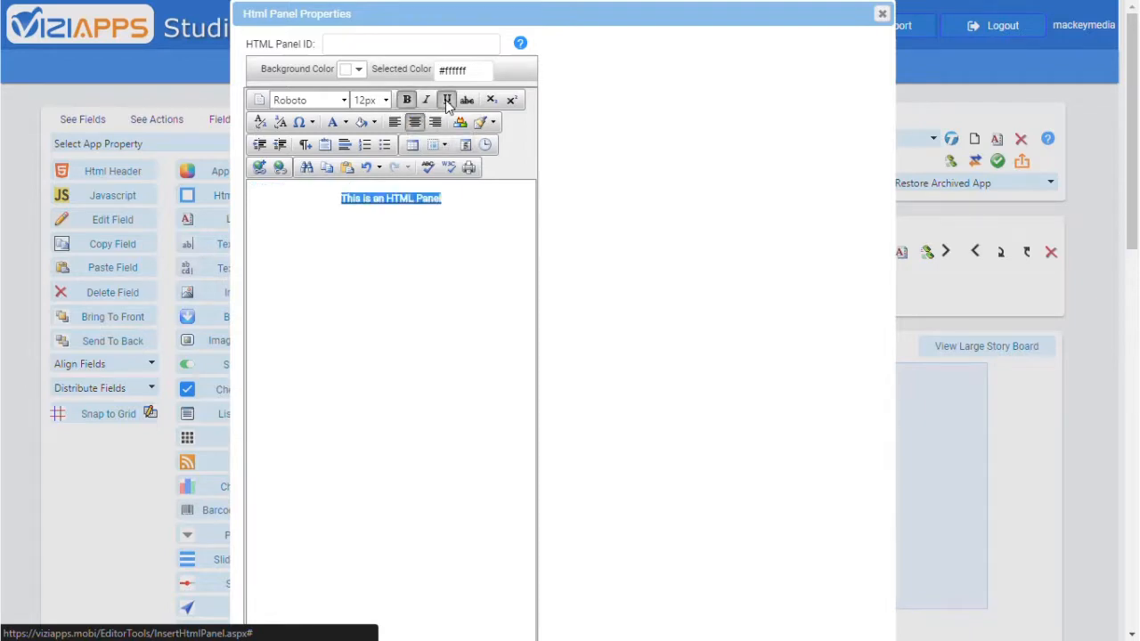
pyautogui.click(848, 15)
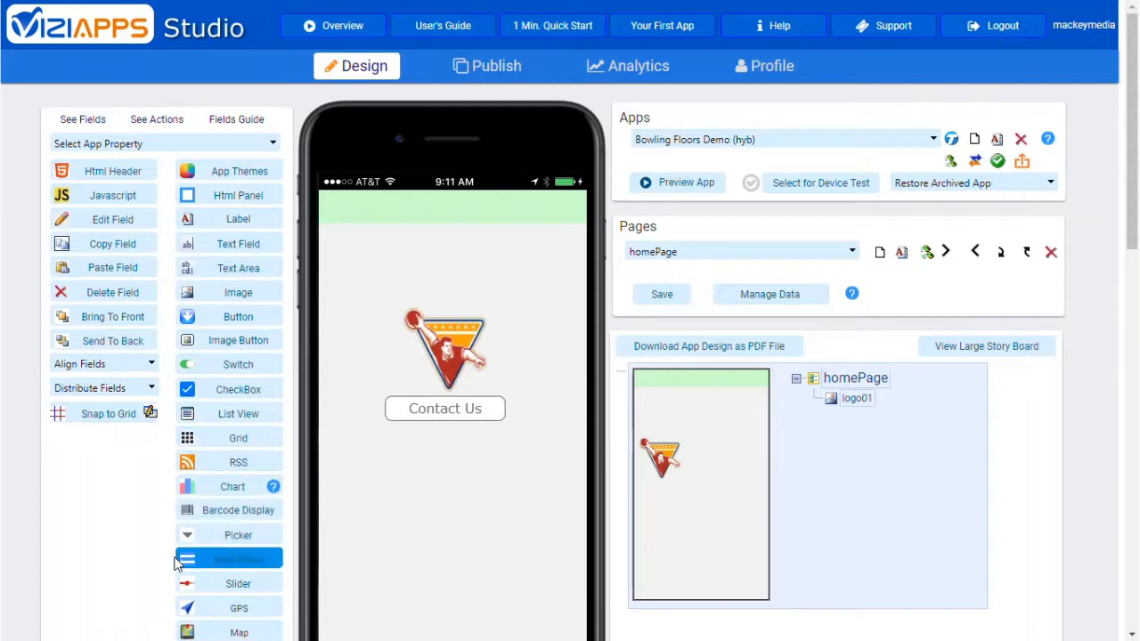
pyautogui.scroll(-2, 124, 562)
pyautogui.scroll(-2, 125, 562)
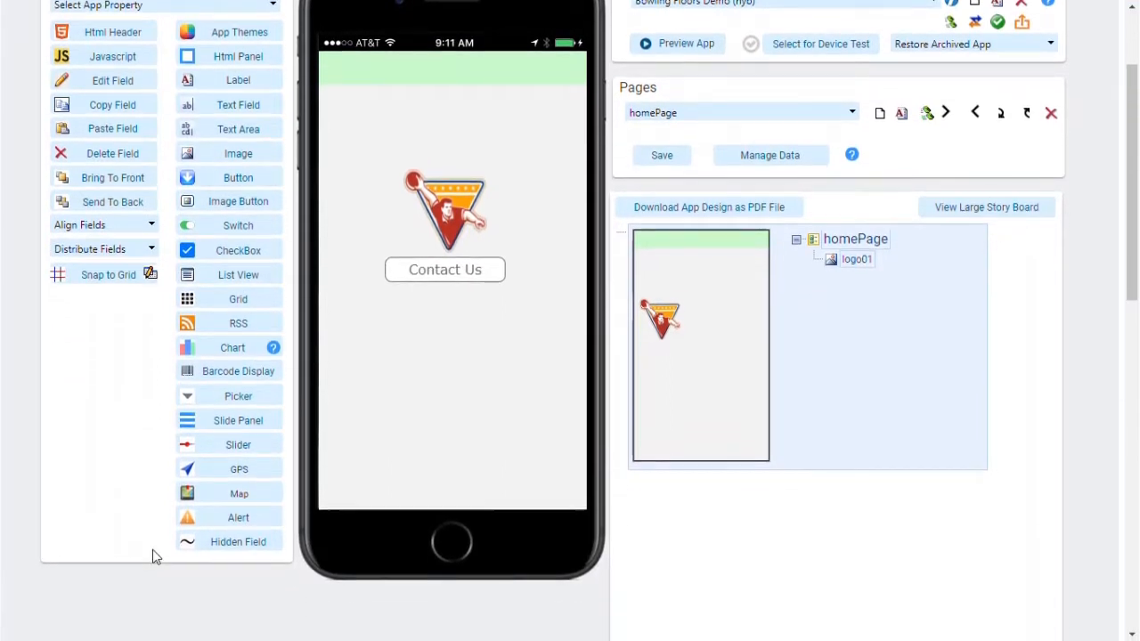
# Review the app description and page transition type settings among the app's properties
pyautogui.scroll(4, 128, 331)
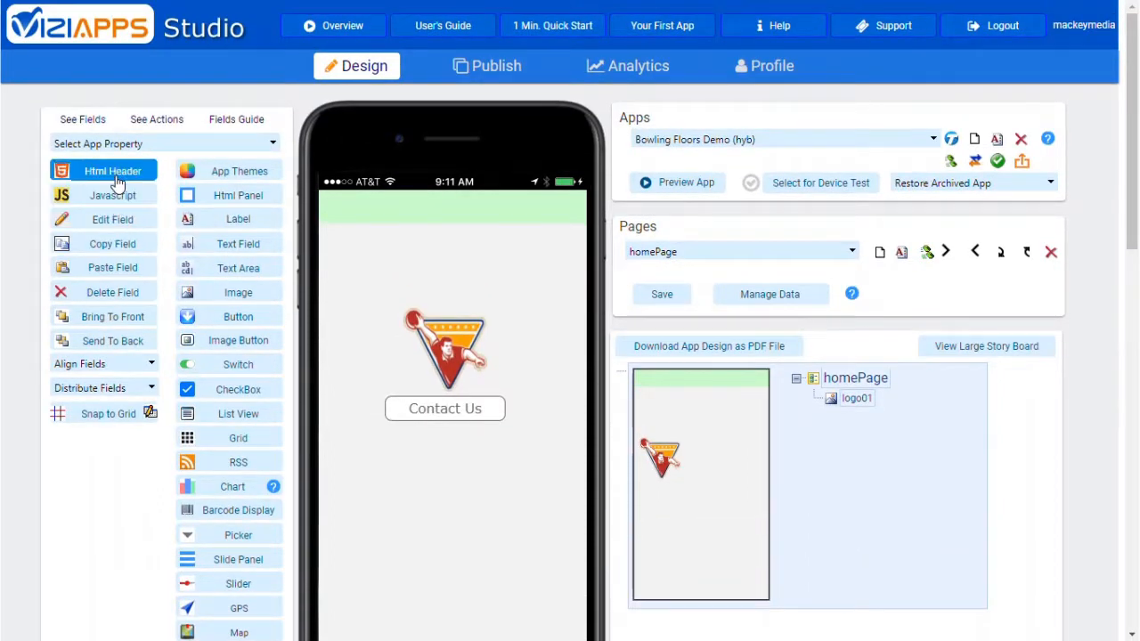
pyautogui.click(259, 145)
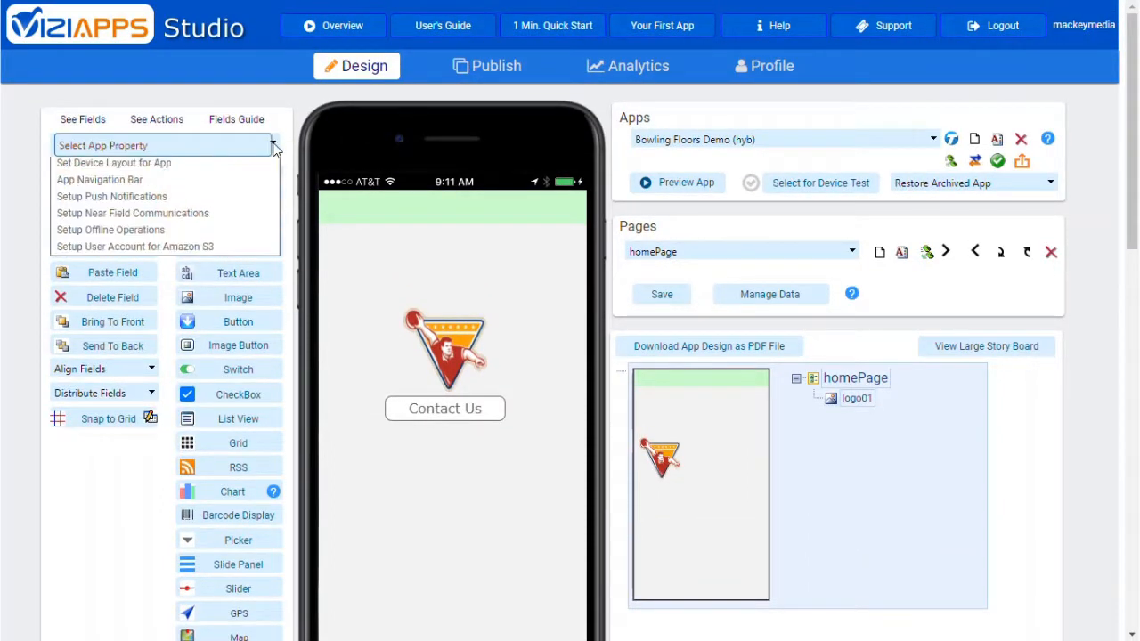
pyautogui.click(252, 181)
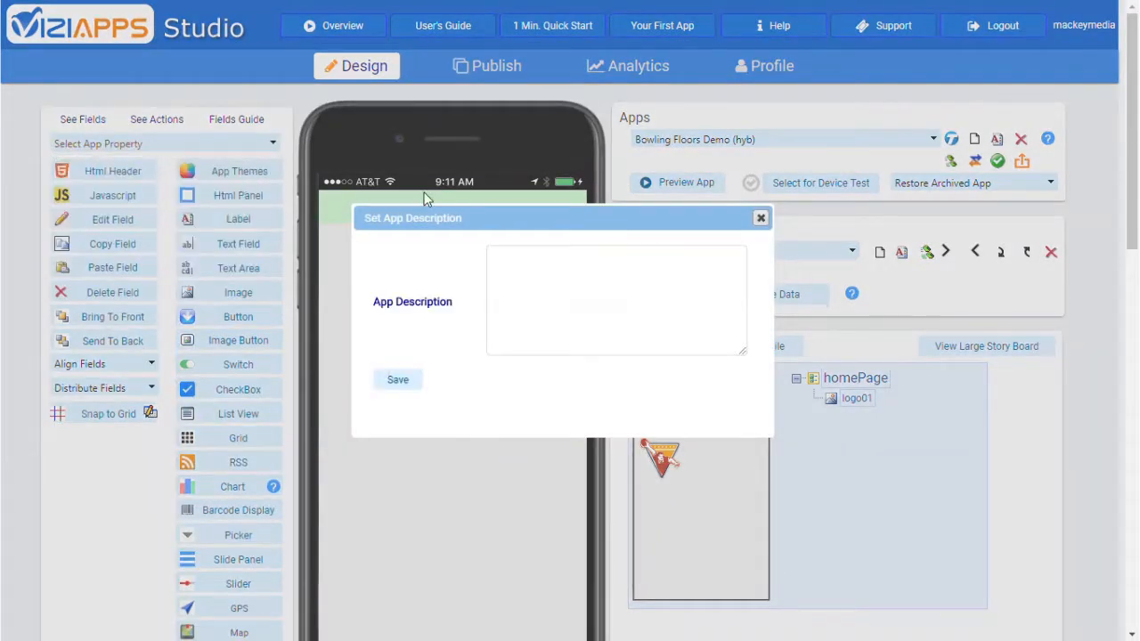
pyautogui.click(761, 219)
pyautogui.click(273, 145)
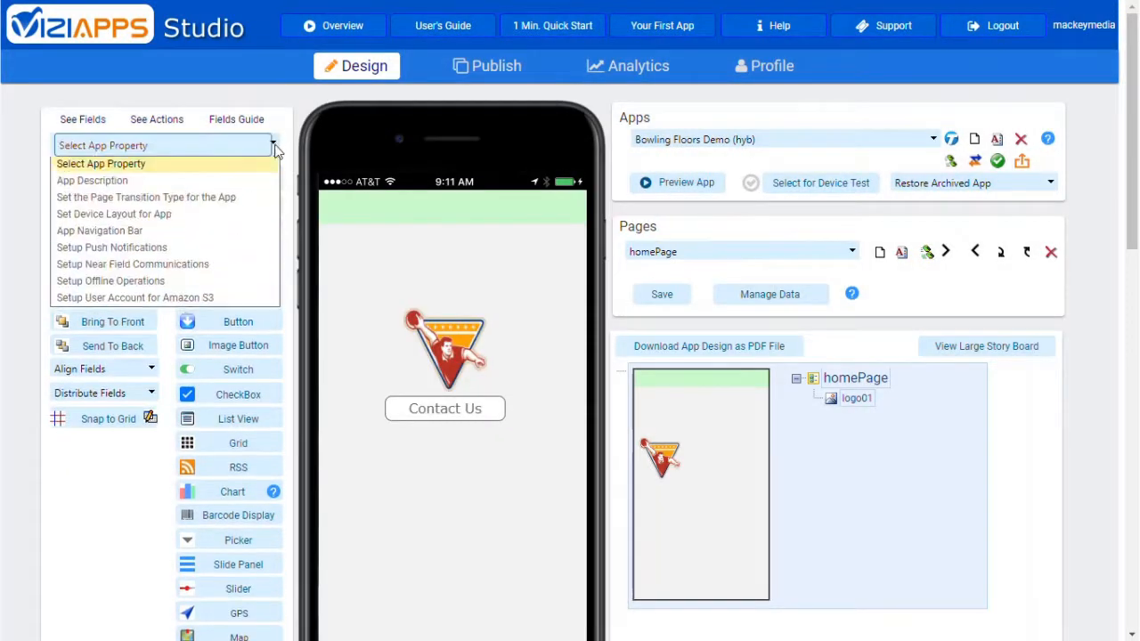
pyautogui.click(234, 203)
pyautogui.click(578, 302)
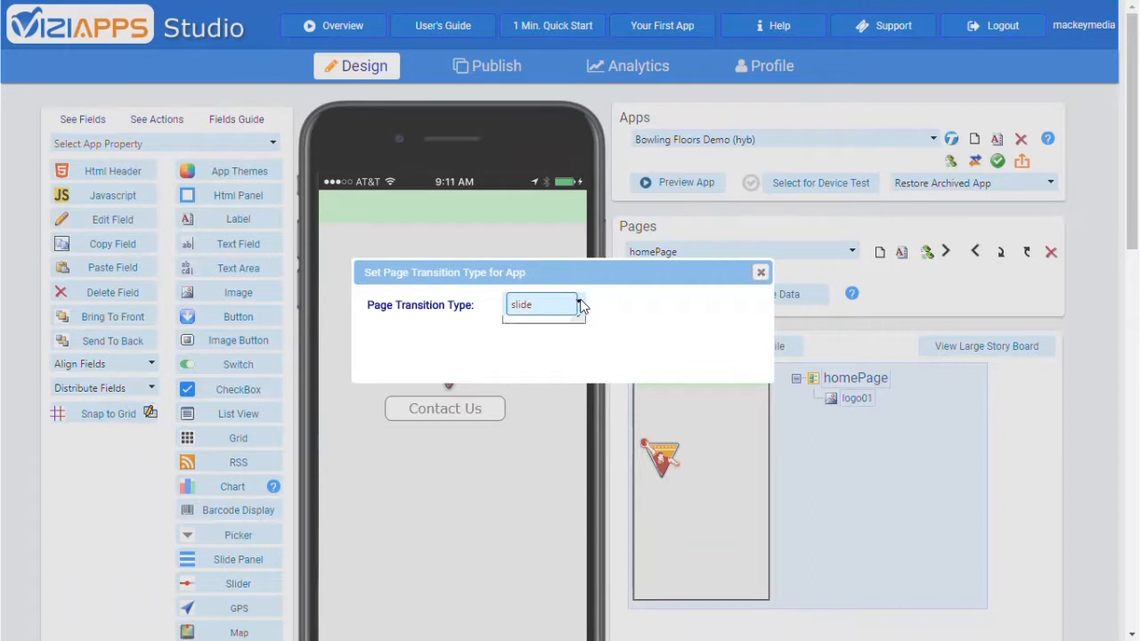
pyautogui.click(524, 324)
pyautogui.click(760, 272)
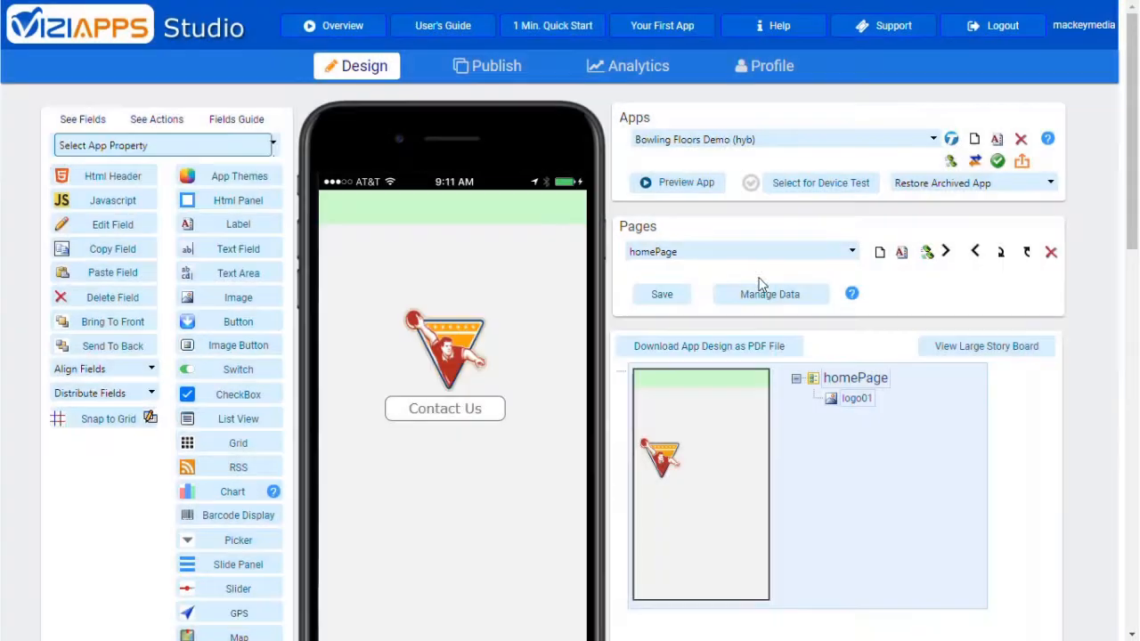
# Review the device layout settings for the app and look over the list of remaining app properties
pyautogui.click(273, 147)
pyautogui.click(237, 213)
pyautogui.click(570, 317)
pyautogui.click(570, 387)
pyautogui.click(604, 355)
pyautogui.click(761, 210)
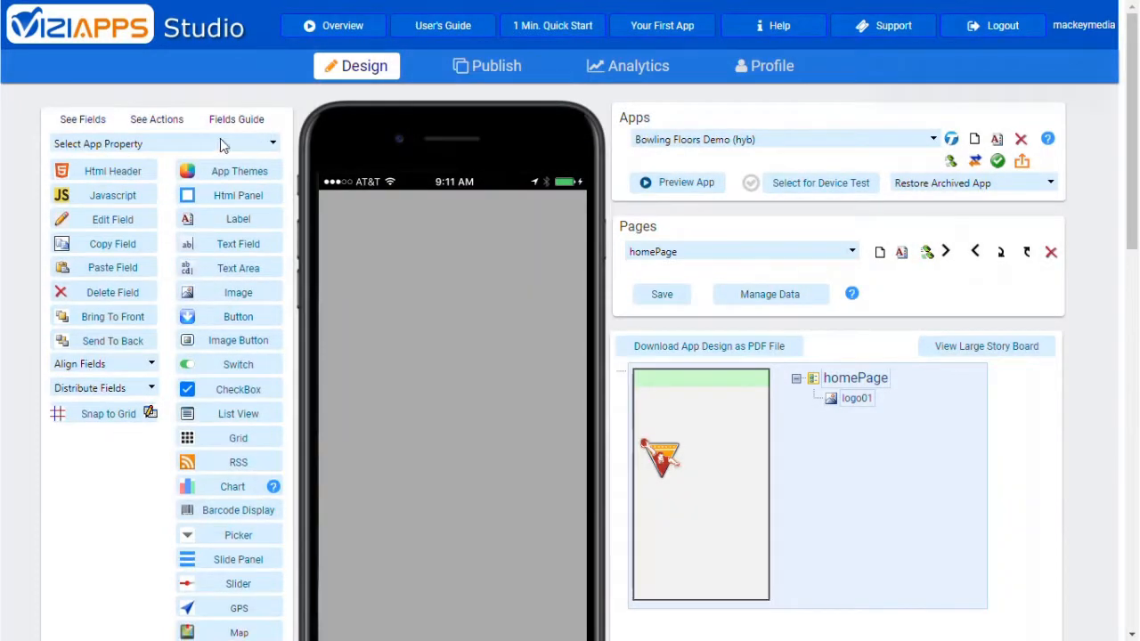
pyautogui.click(272, 144)
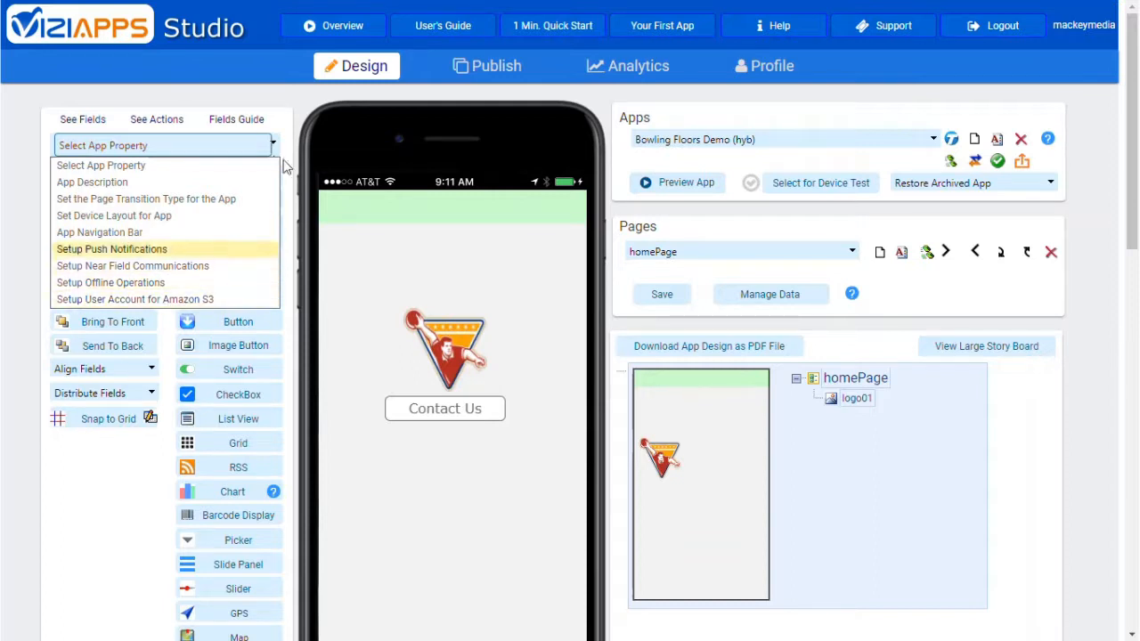
pyautogui.click(293, 111)
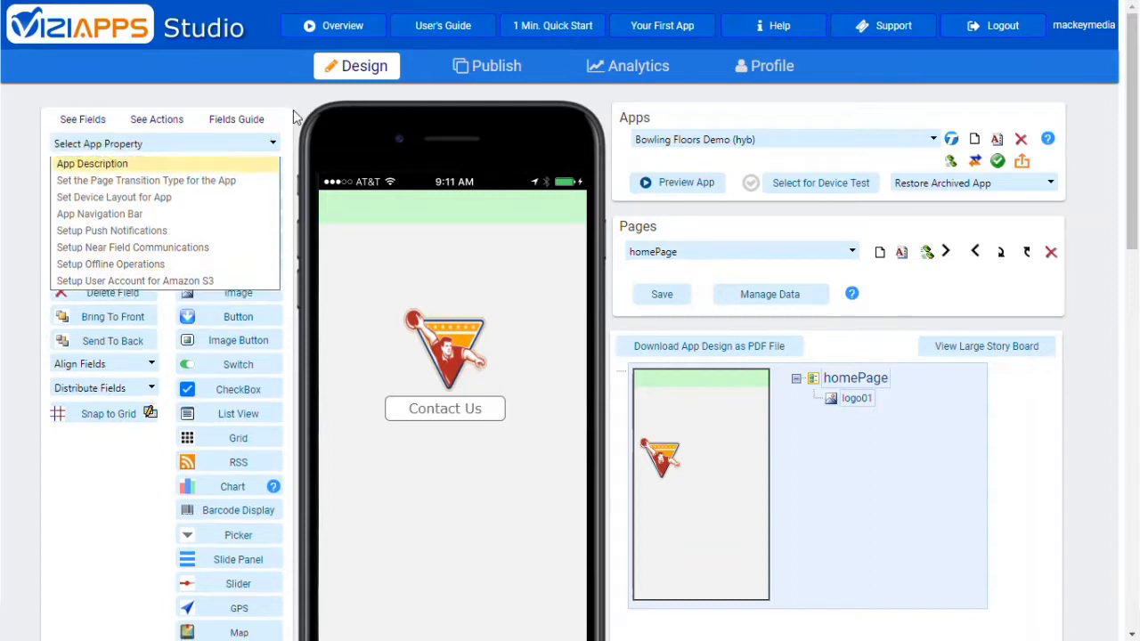
# Consult the reference pages on all app fields, on field properties and actions, and the guide to using fields
pyautogui.click(82, 119)
pyautogui.scroll(-2, 424, 252)
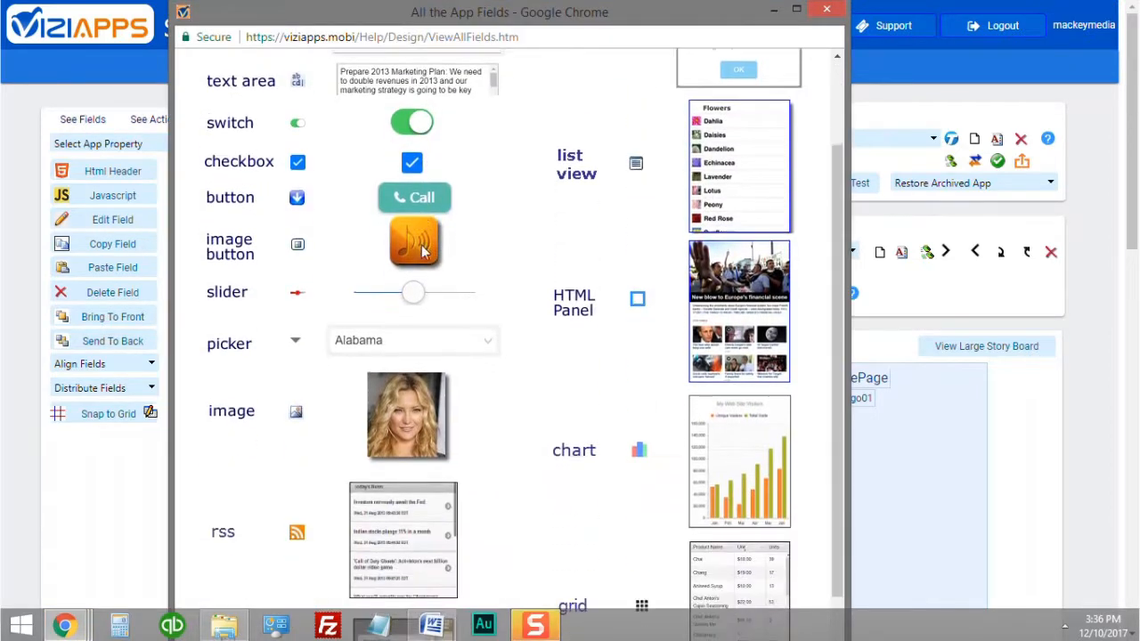
pyautogui.click(825, 11)
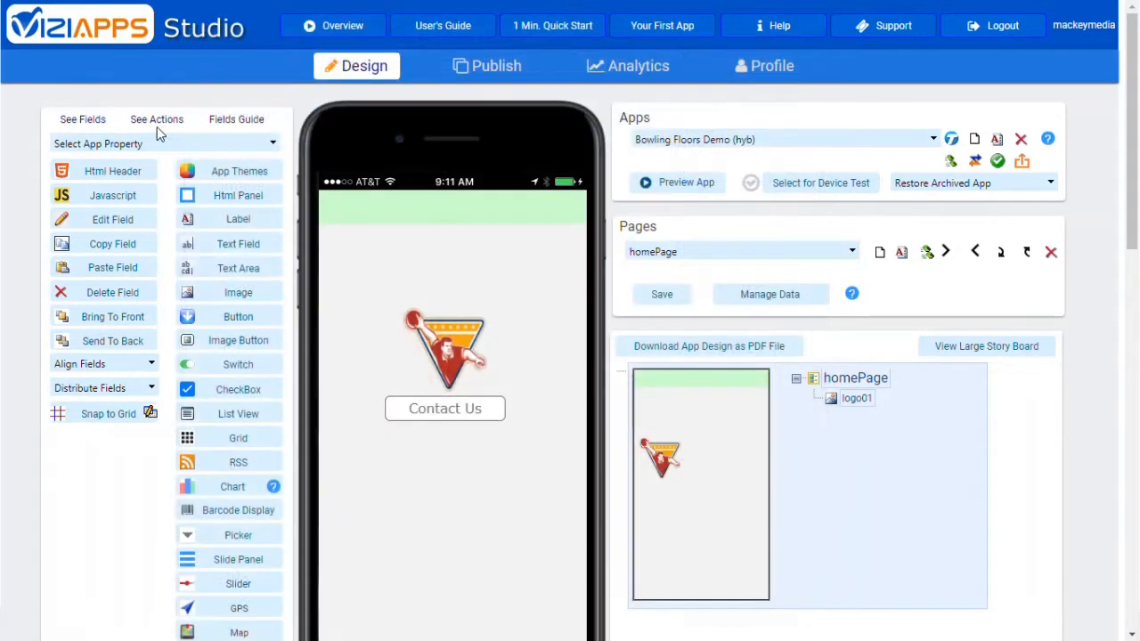
pyautogui.click(159, 121)
pyautogui.scroll(-3, 484, 219)
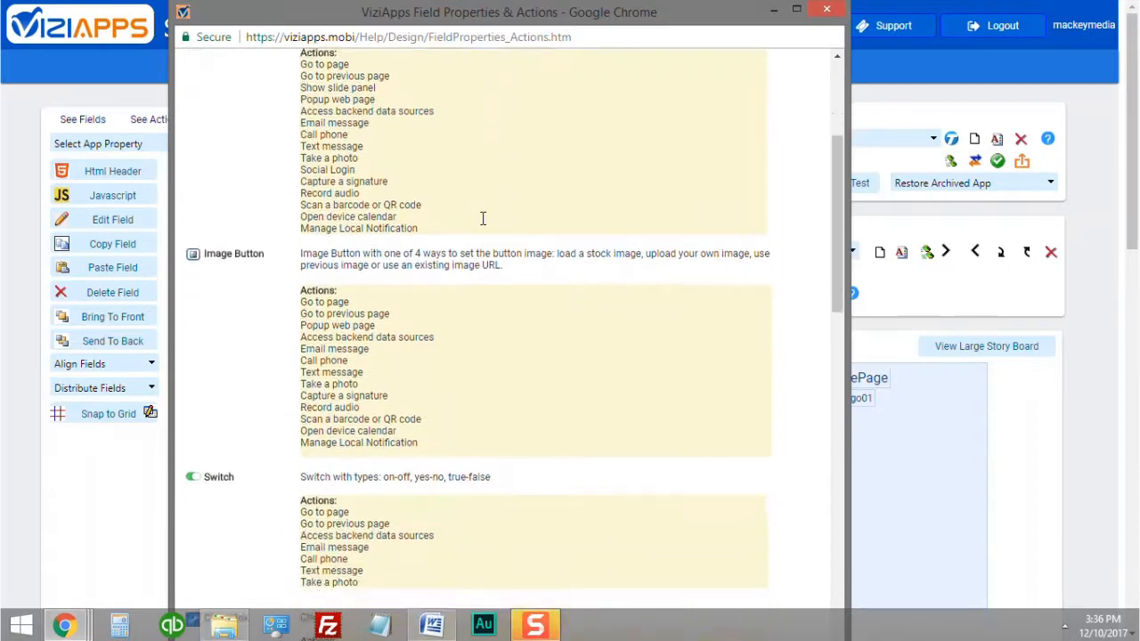
pyautogui.click(825, 11)
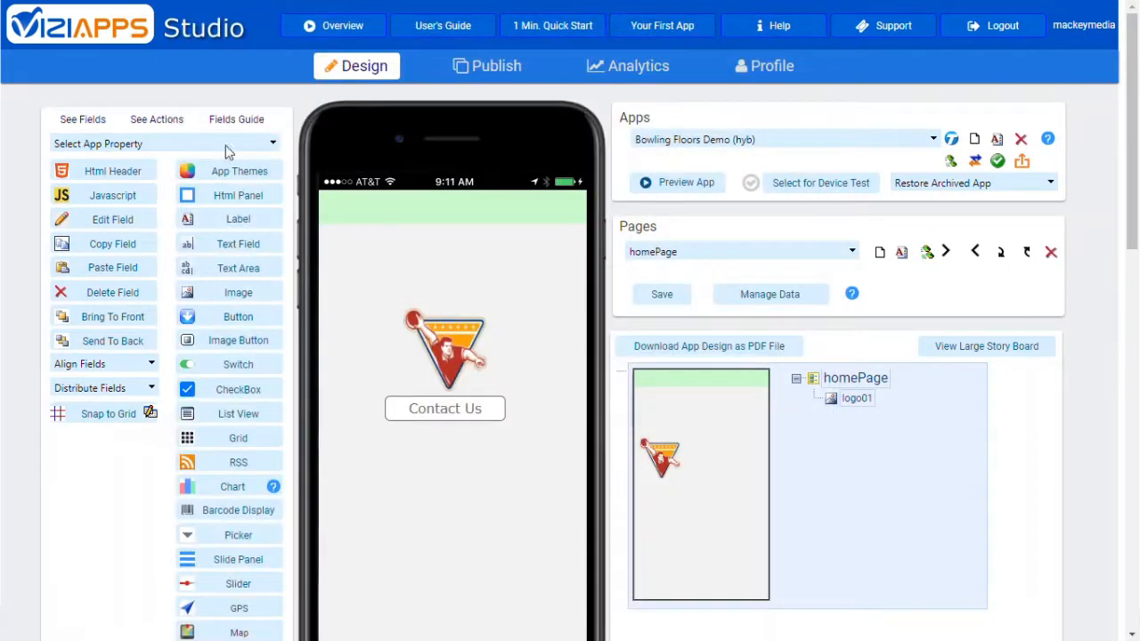
pyautogui.click(233, 117)
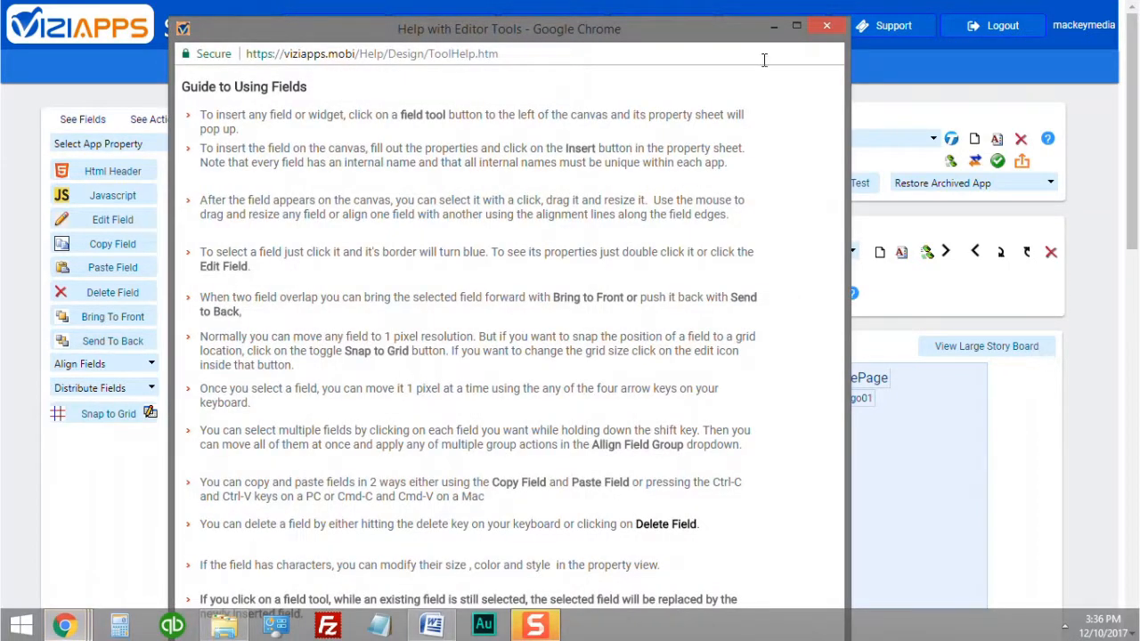
pyautogui.click(826, 27)
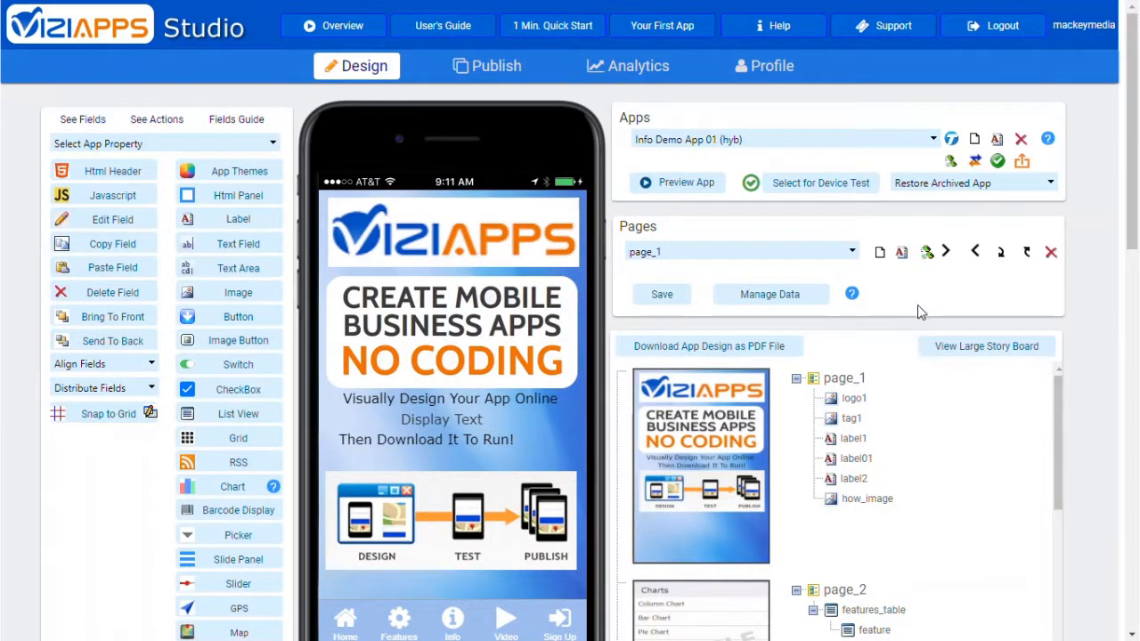
# Check the new page form in Info Demo App 01 without creating a page
pyautogui.click(950, 260)
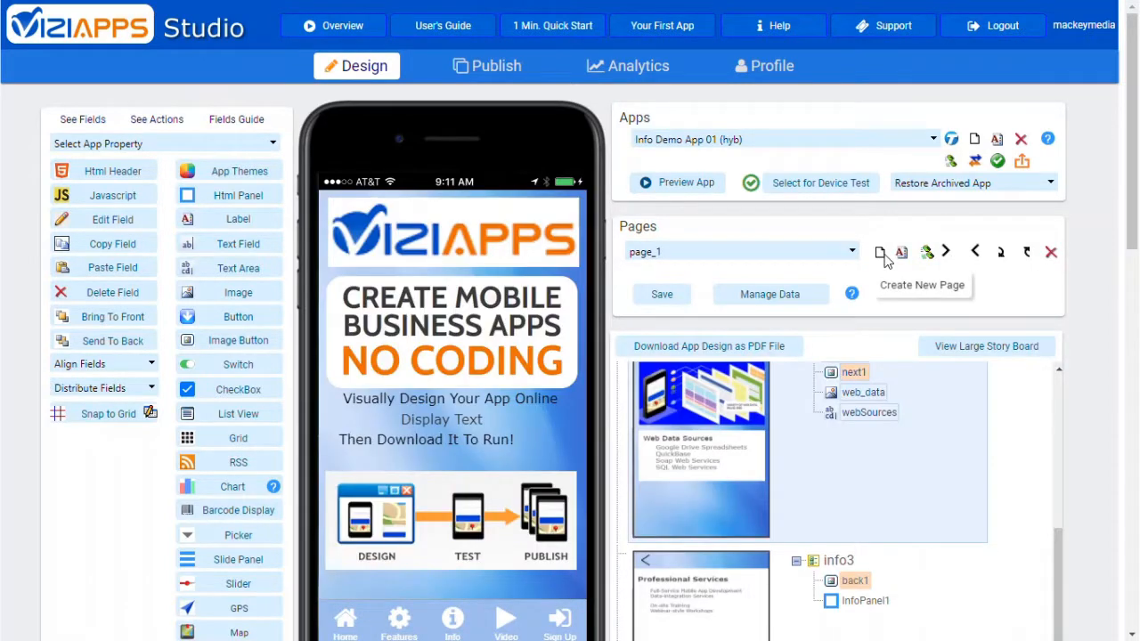
pyautogui.click(882, 255)
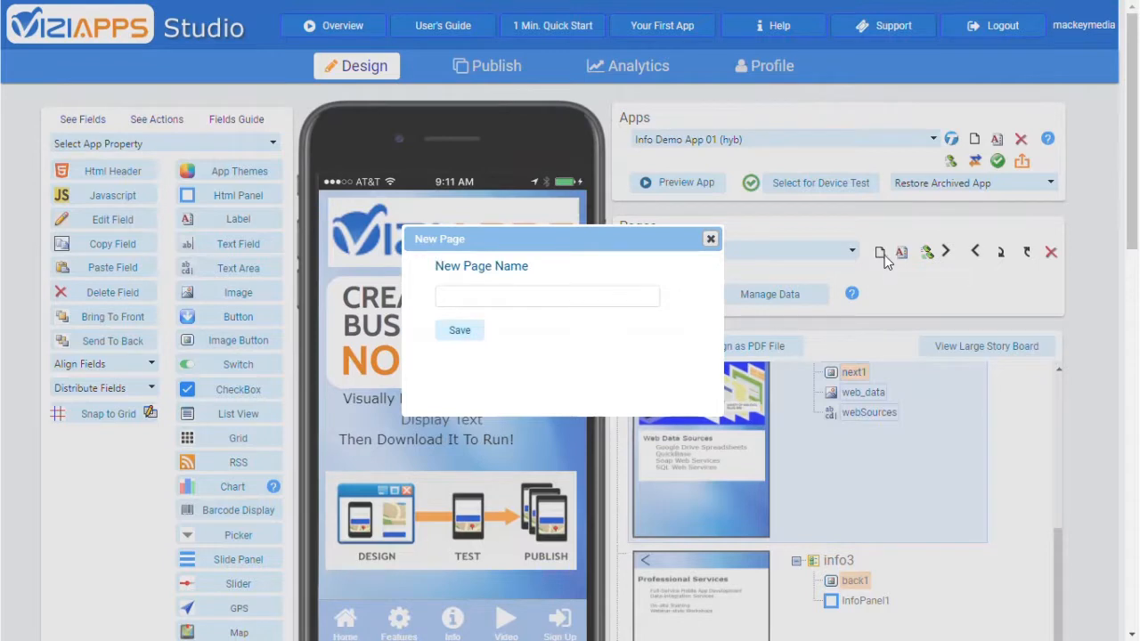
pyautogui.click(528, 300)
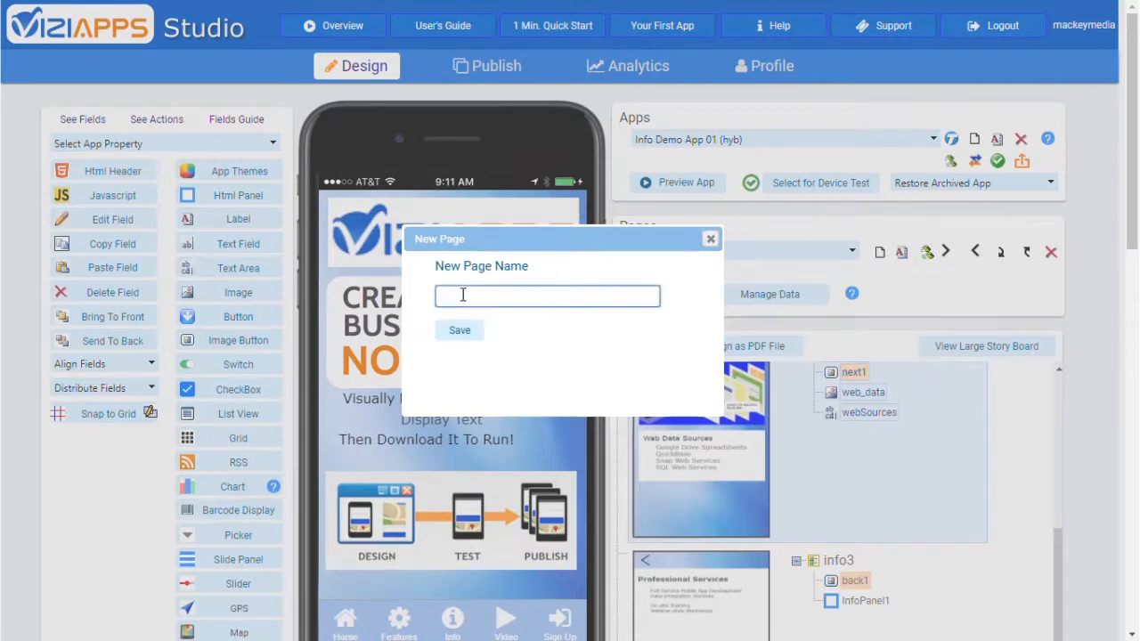
pyautogui.click(710, 239)
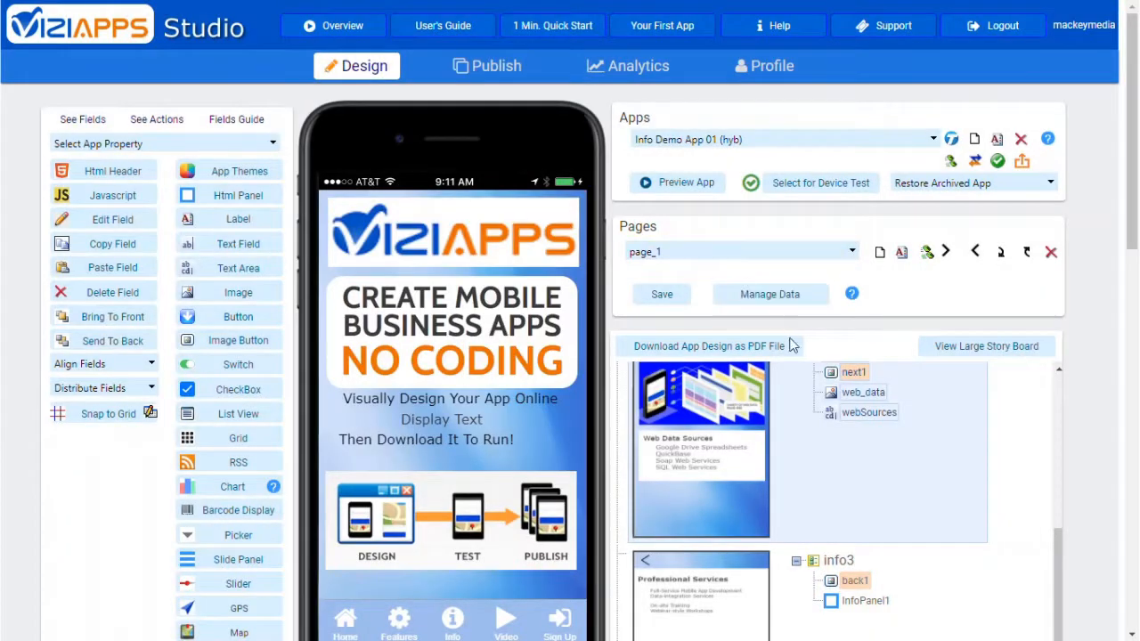
# Examine the storyboard of Info Demo App 01 and the fields on each page, from page_1 through page_4
pyautogui.scroll(3, 808, 414)
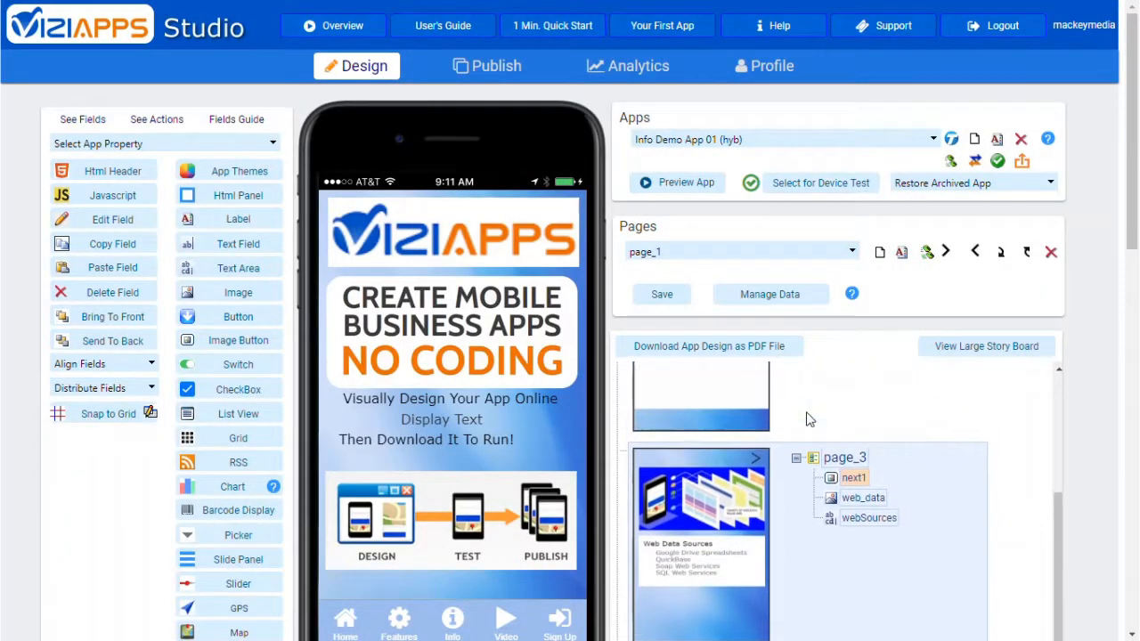
pyautogui.scroll(5, 809, 419)
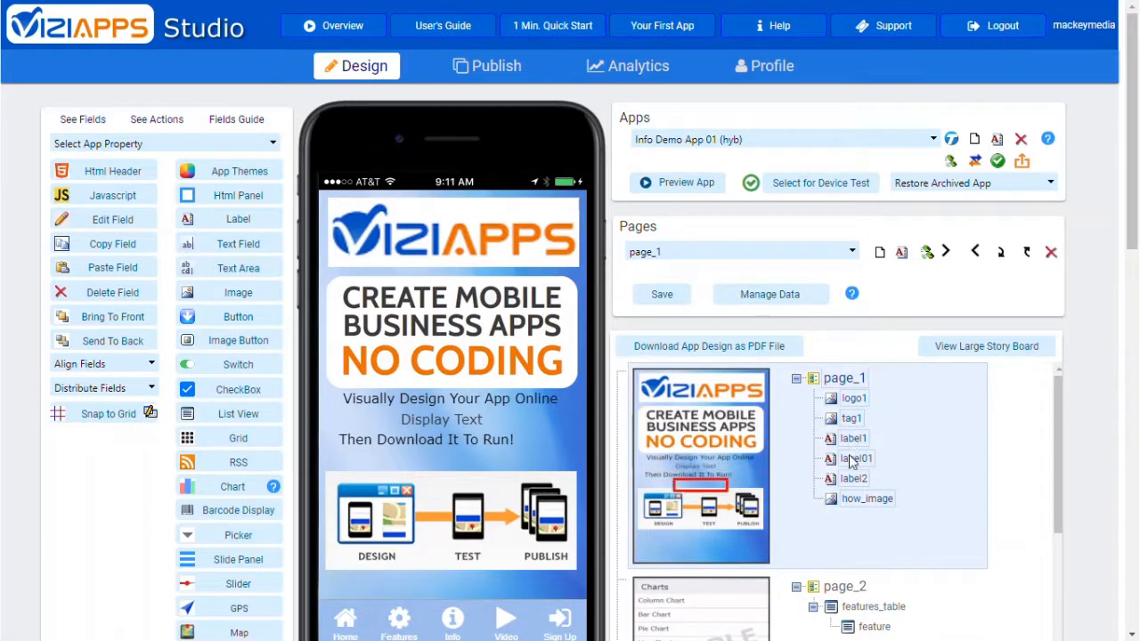
pyautogui.scroll(-1, 858, 514)
pyautogui.scroll(-3, 858, 514)
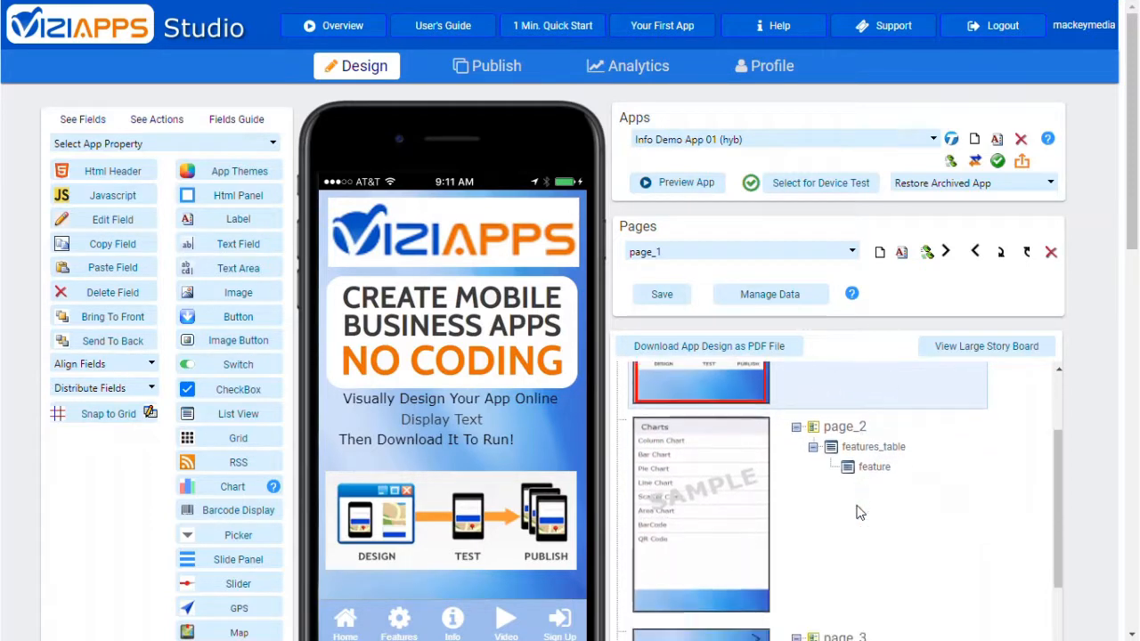
pyautogui.scroll(-1, 858, 510)
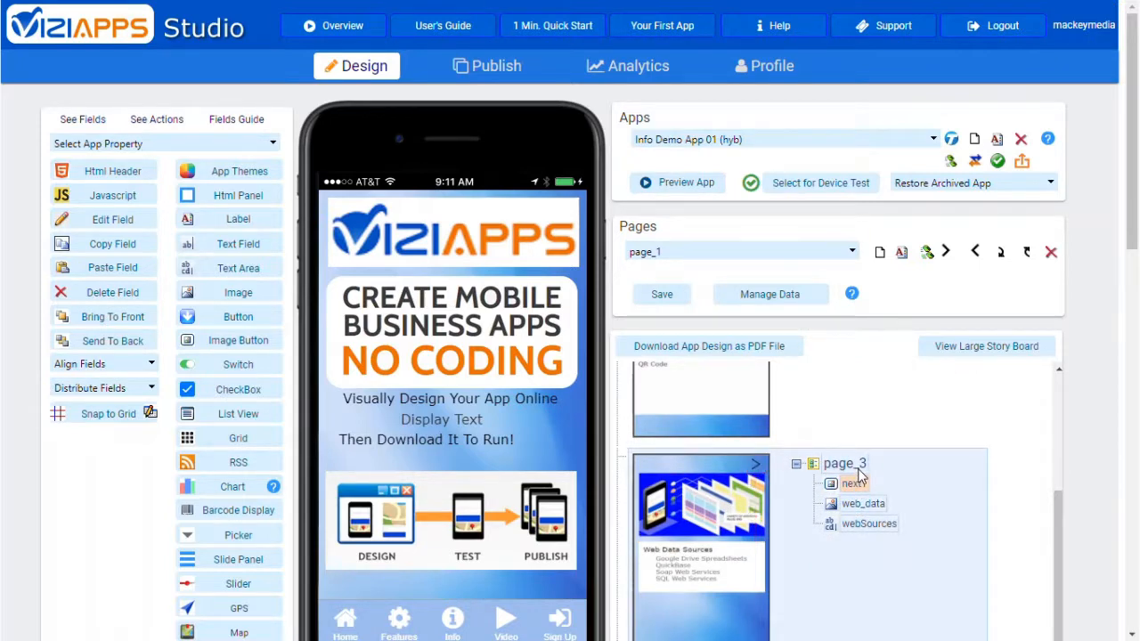
pyautogui.scroll(-1, 922, 468)
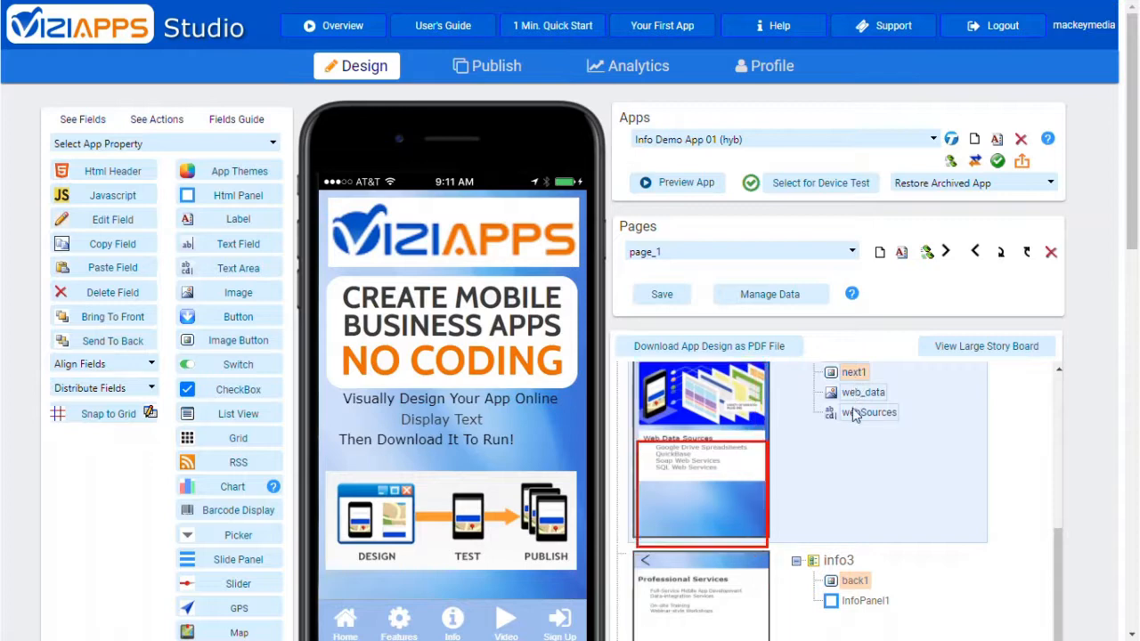
pyautogui.scroll(-2, 855, 519)
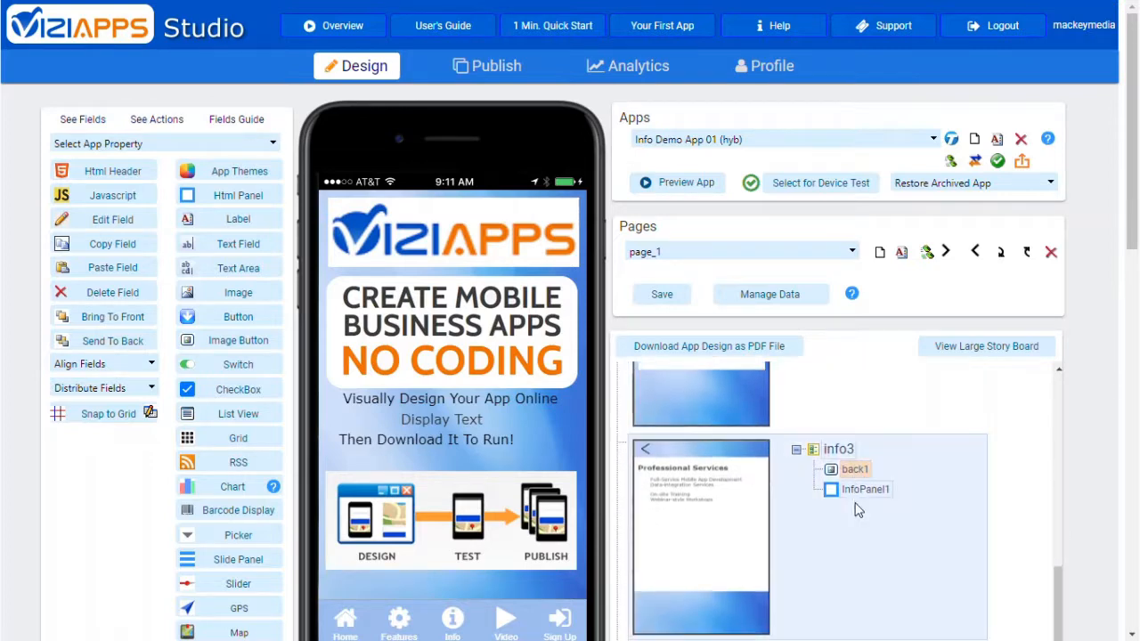
pyautogui.scroll(-2, 858, 538)
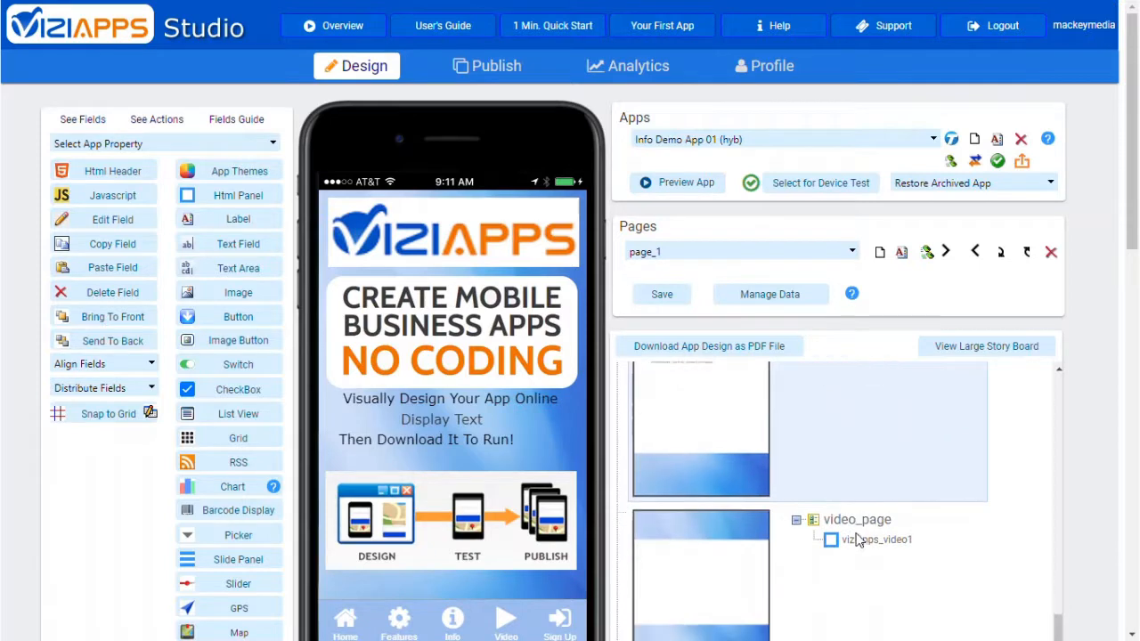
pyautogui.scroll(-4, 858, 550)
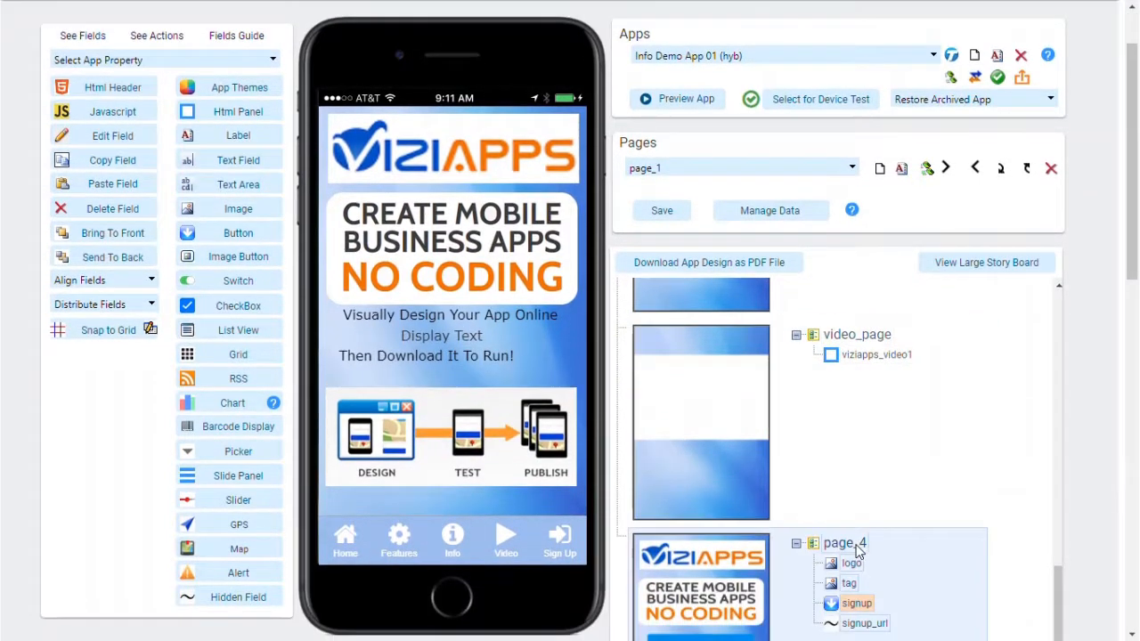
pyautogui.scroll(-2, 853, 568)
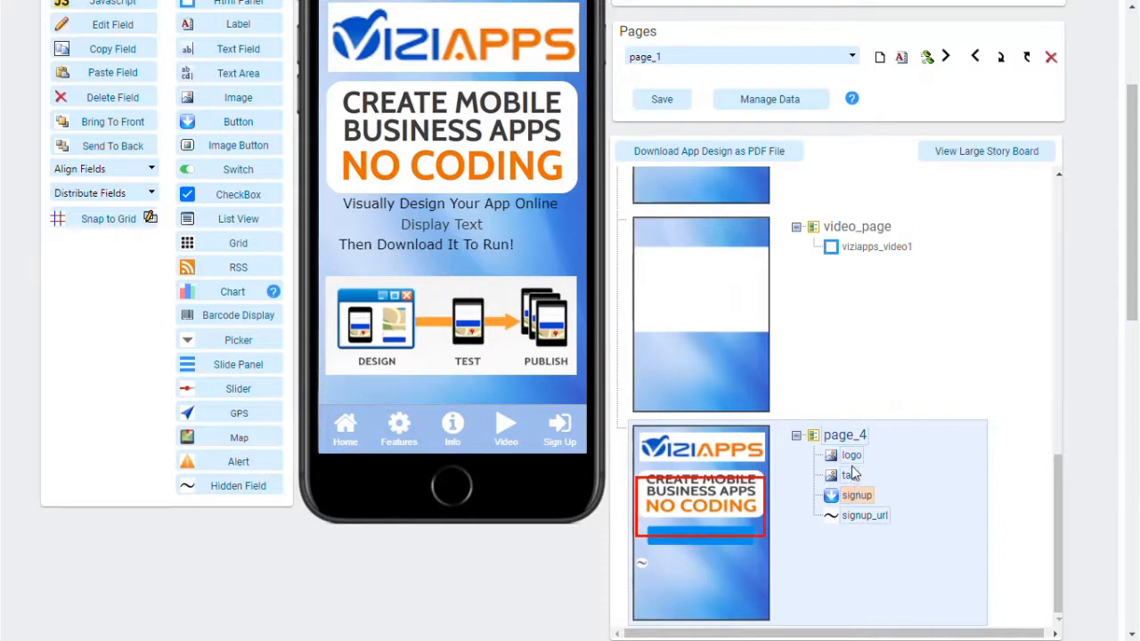
# View the large storyboard of Info Demo App 01 and return to the page design
pyautogui.scroll(3, 854, 441)
pyautogui.scroll(6, 855, 441)
pyautogui.scroll(5, 854, 438)
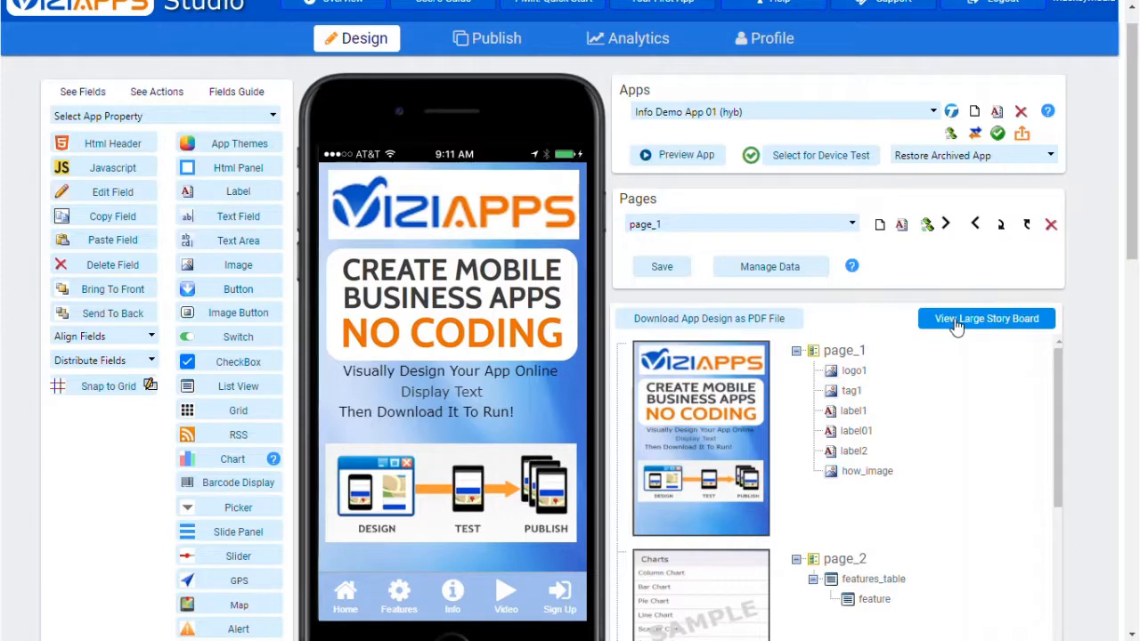
pyautogui.click(1047, 326)
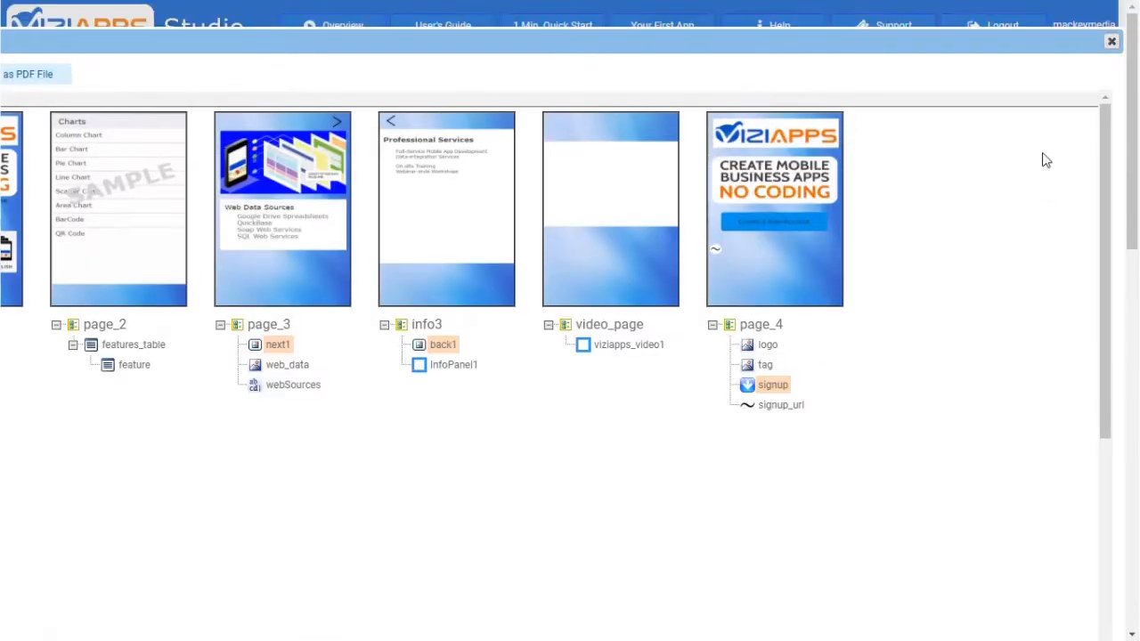
pyautogui.click(1112, 44)
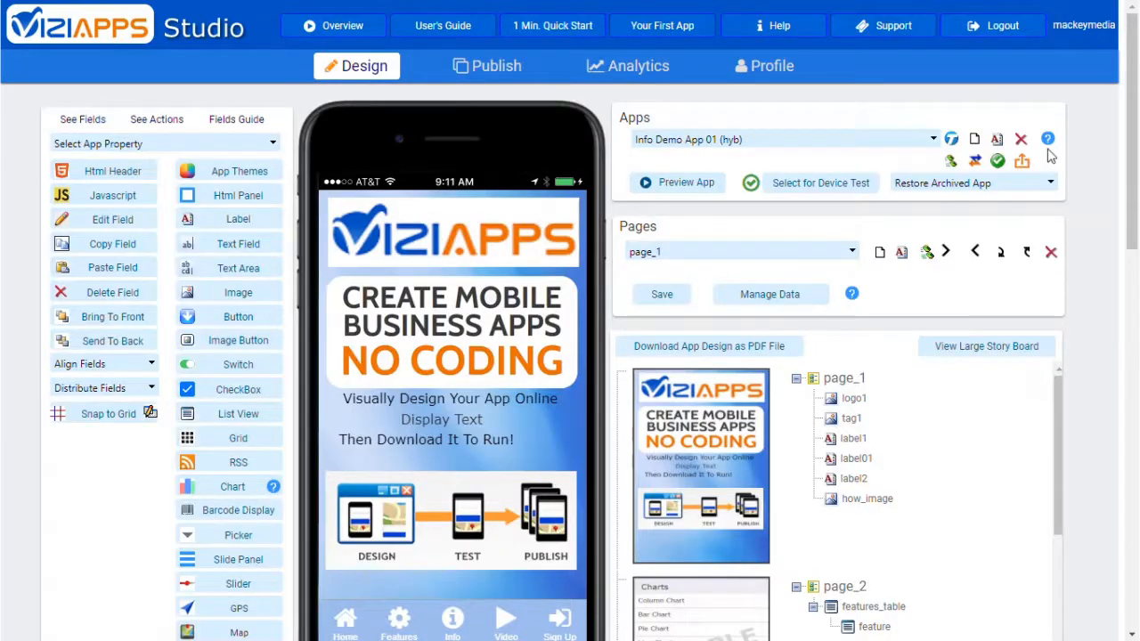
# Download the Info Demo App 01 design as a PDF file, and preview the app before returning to its design
pyautogui.click(749, 345)
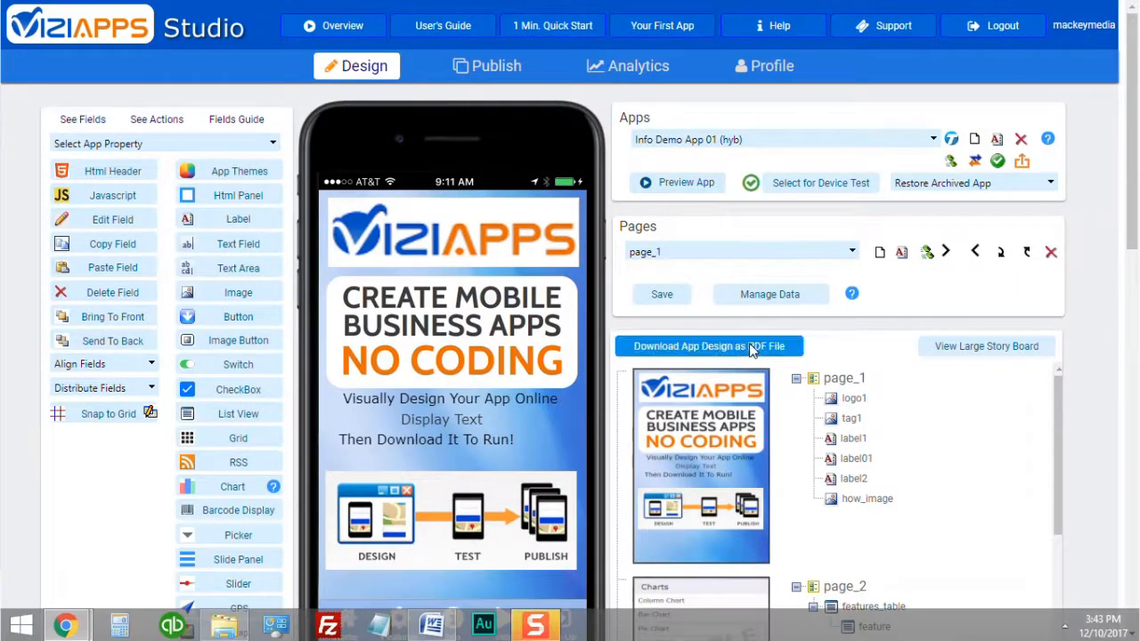
pyautogui.click(860, 543)
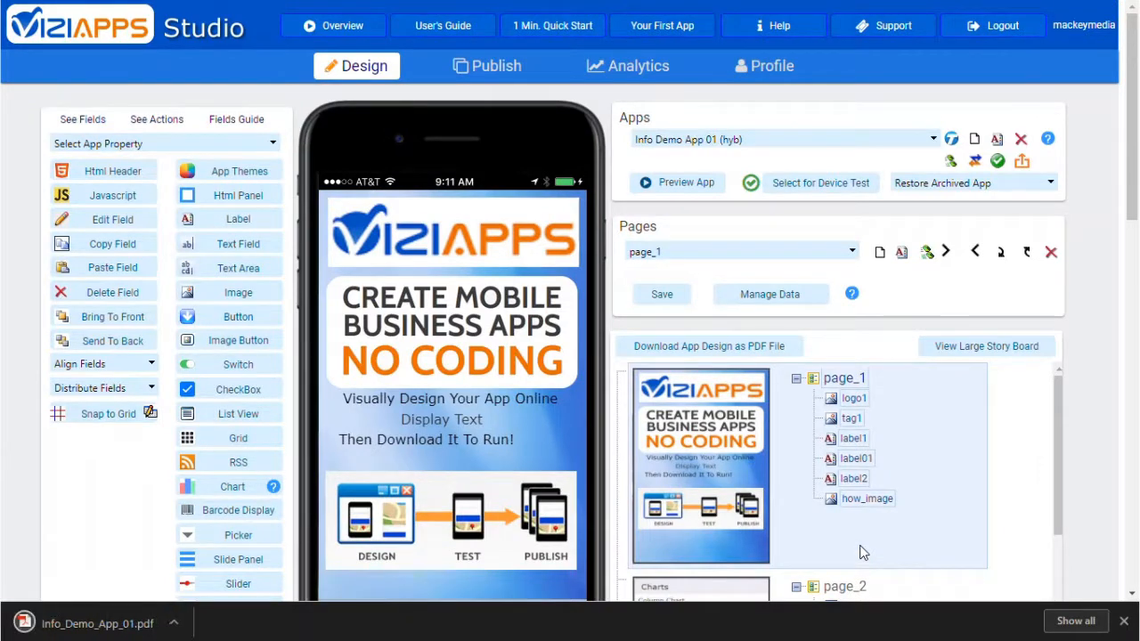
pyautogui.click(675, 183)
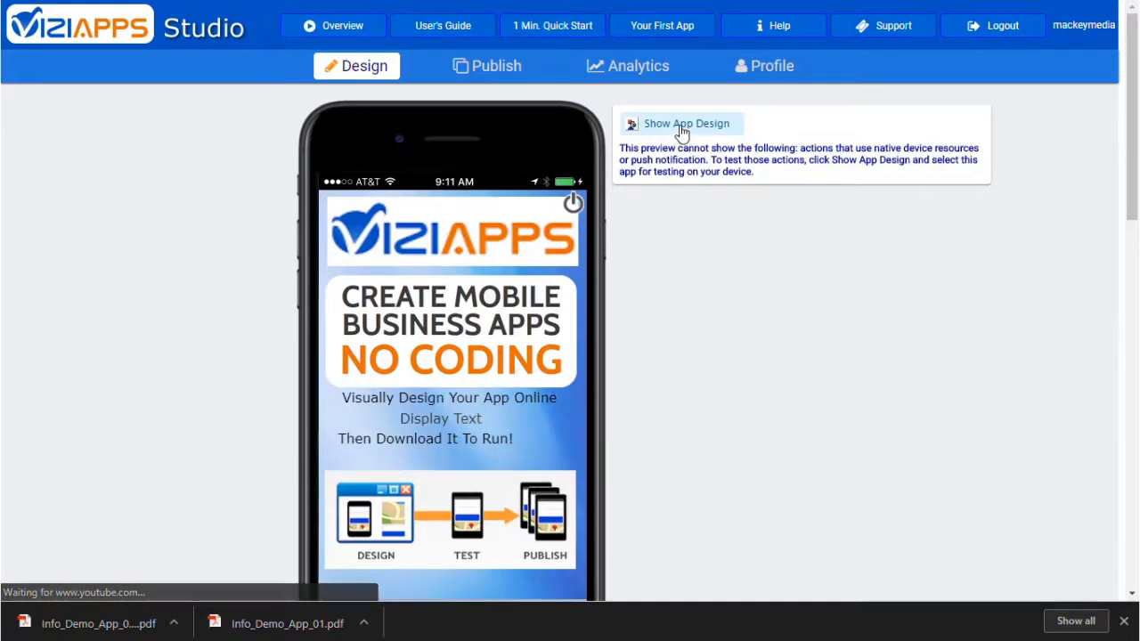
pyautogui.click(682, 130)
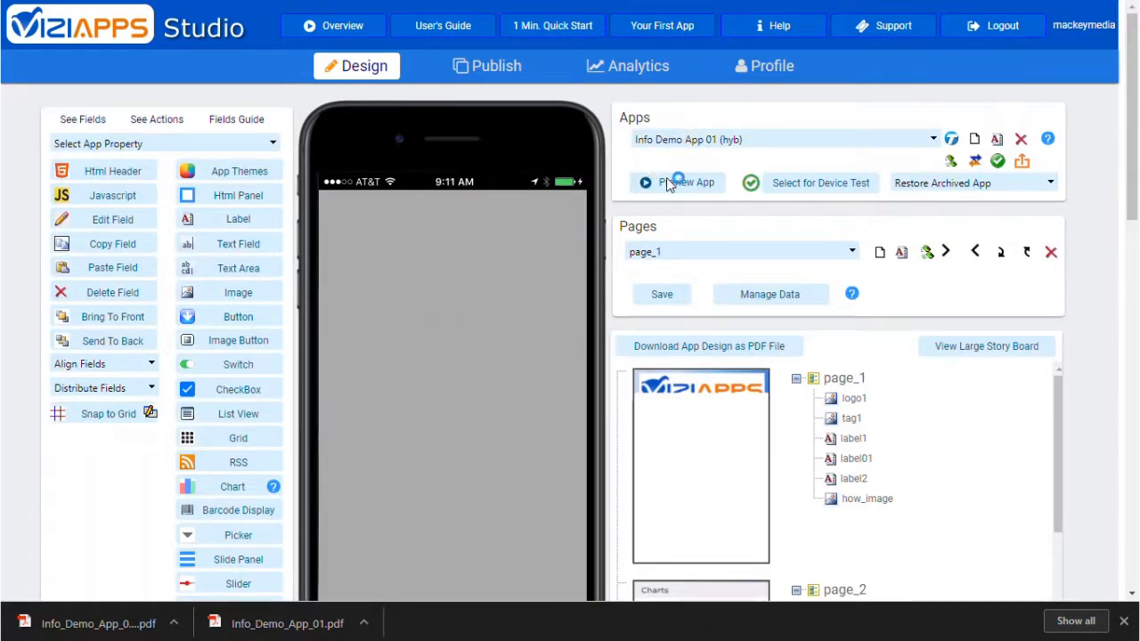